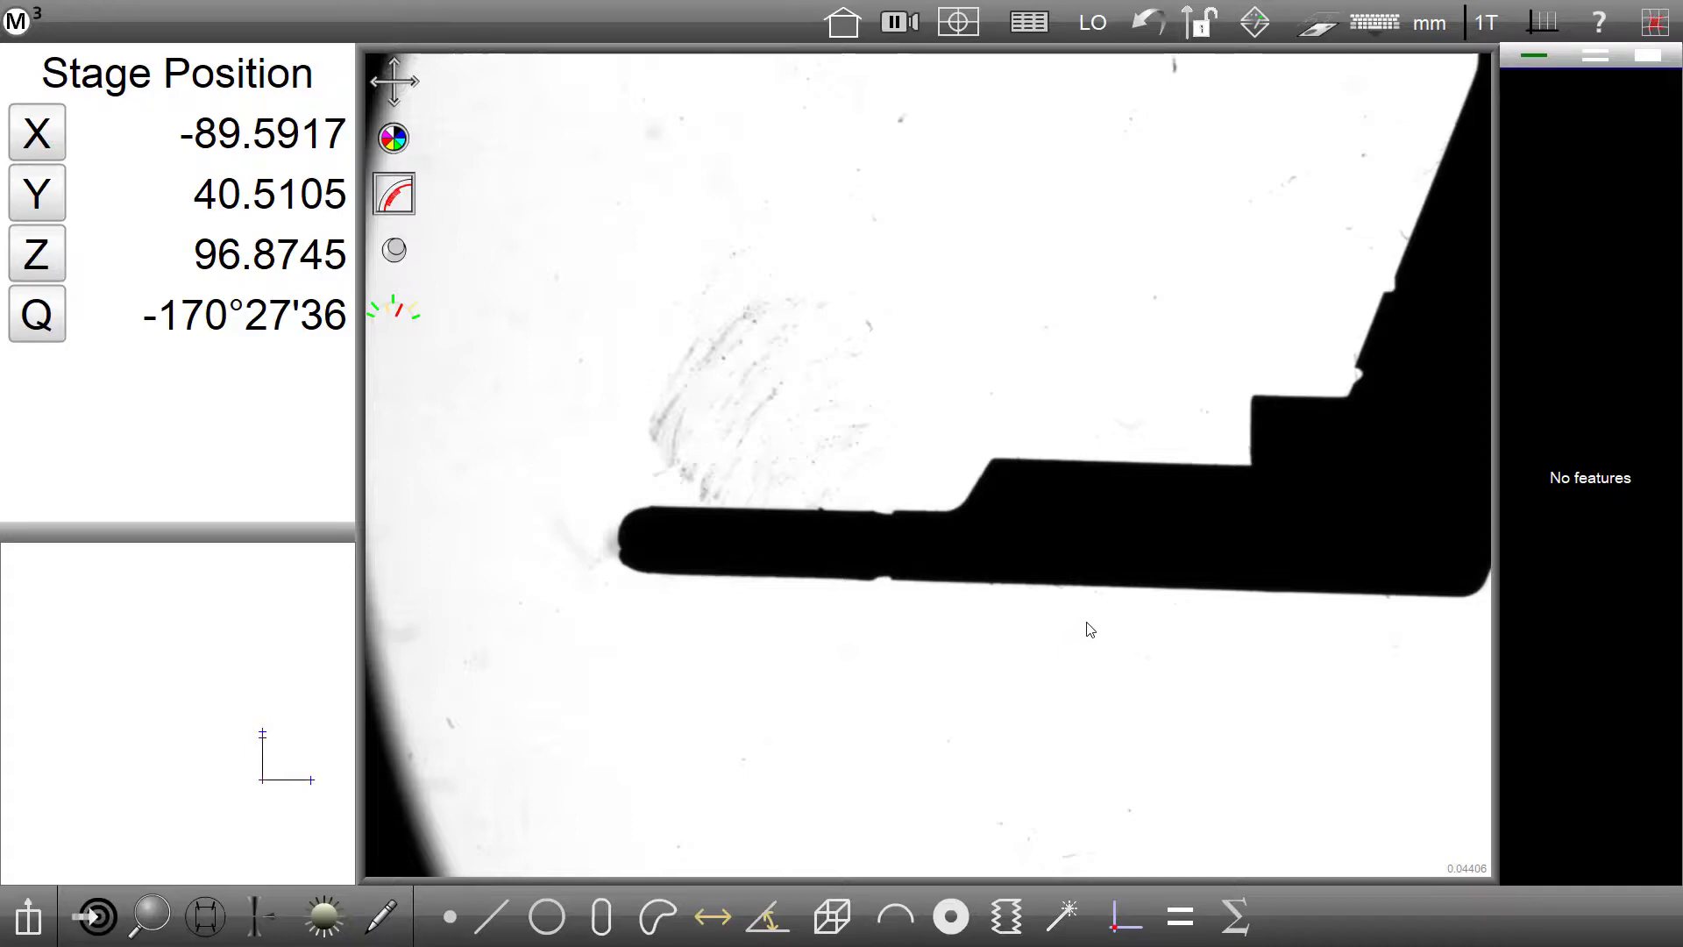
Step: Switch to the eye measure probe and measure Skew 1 along the part's edge
left_click(1125, 916)
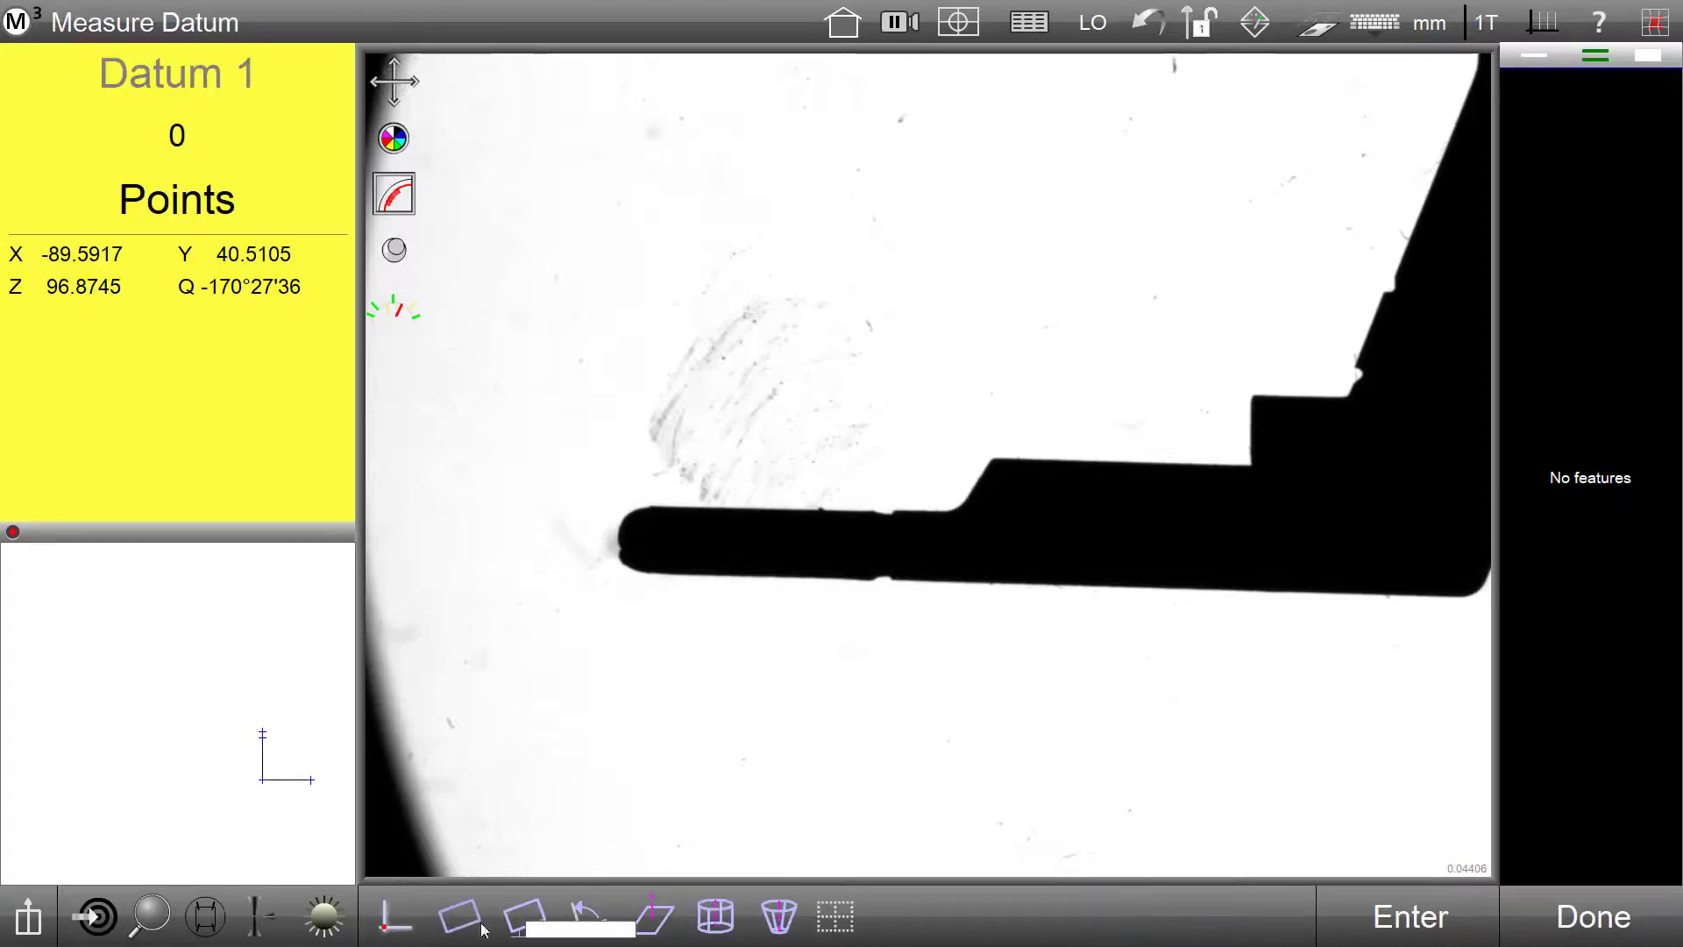
left_click(524, 916)
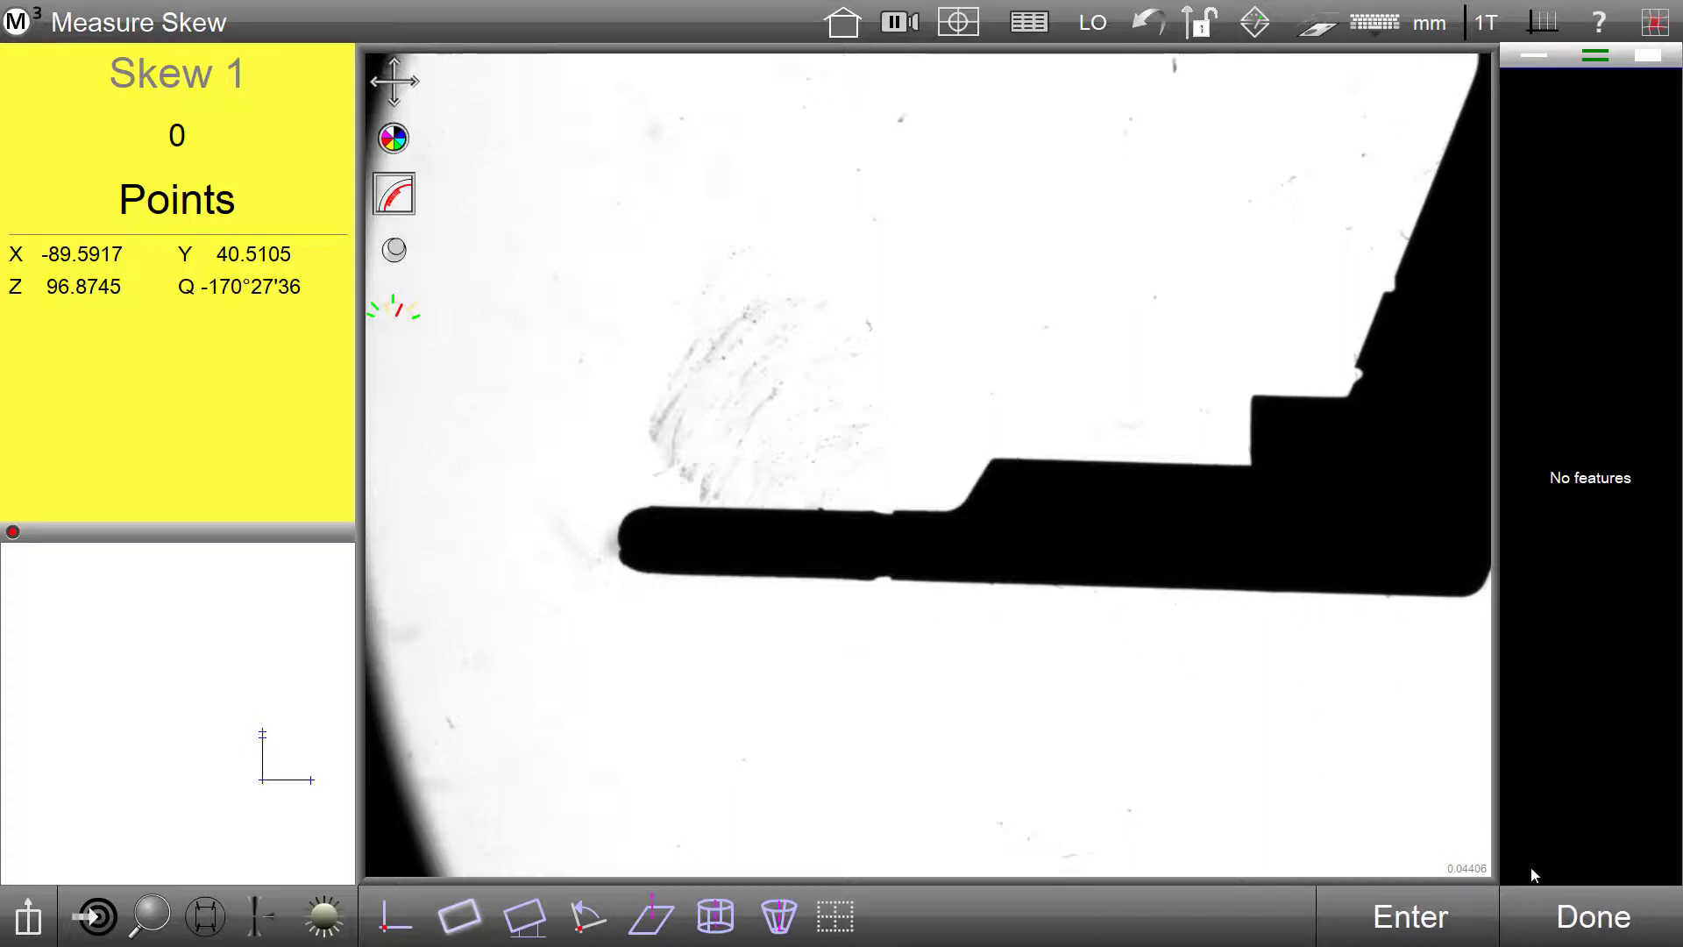
left_click(1590, 925)
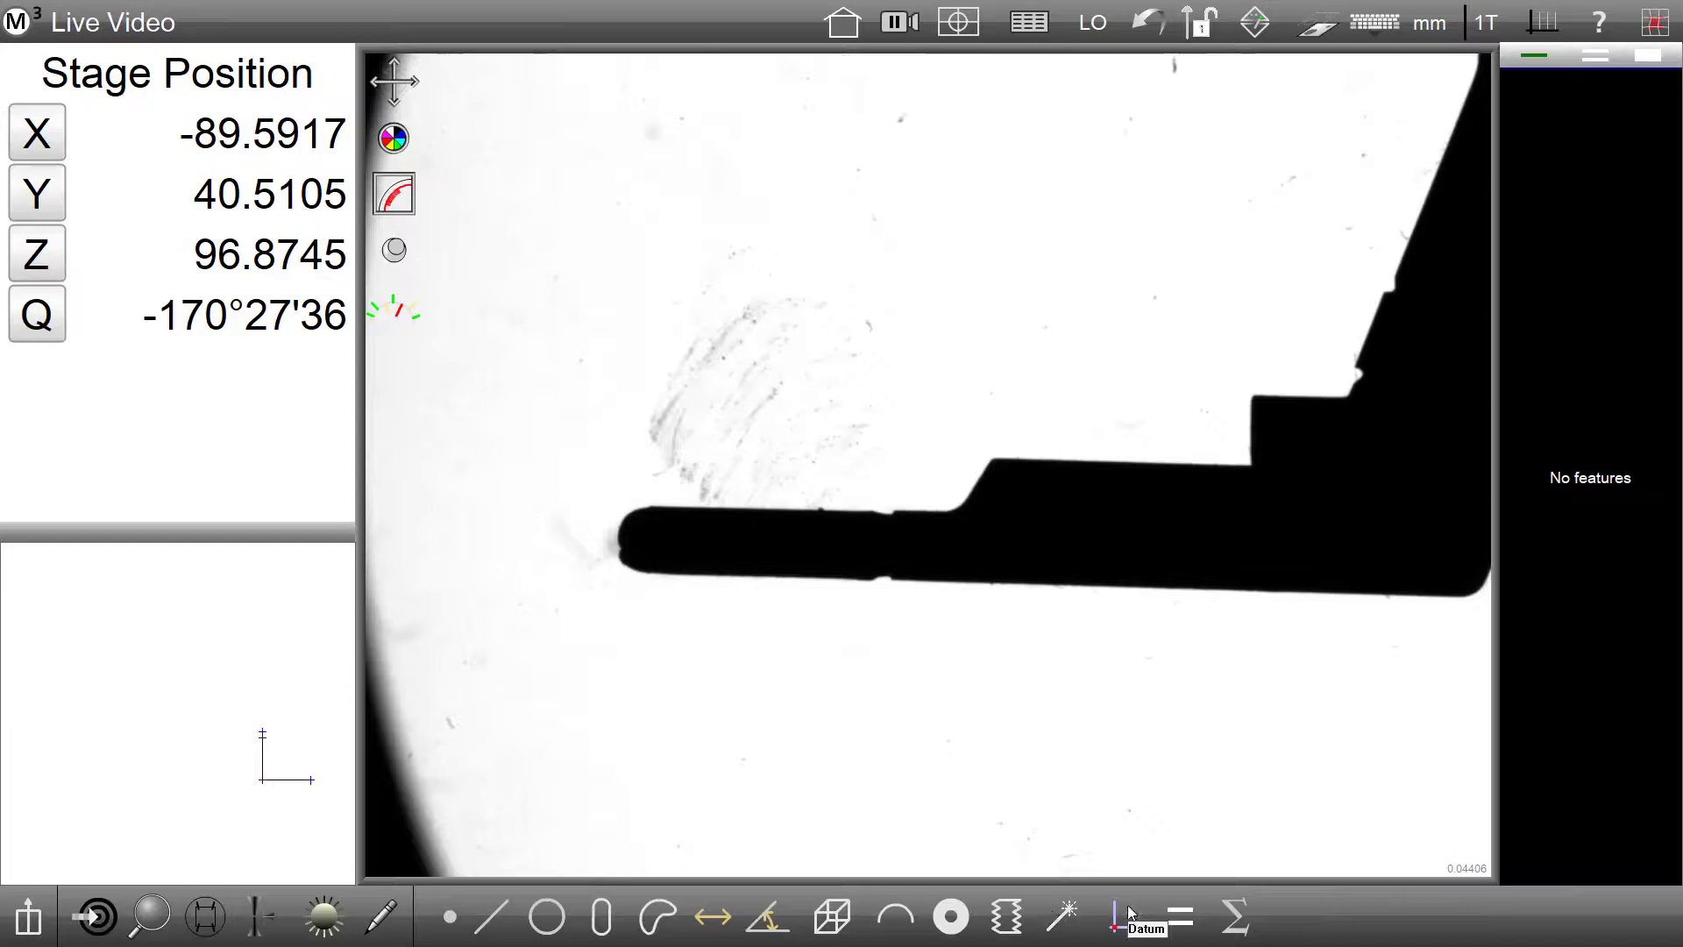
left_click(205, 916)
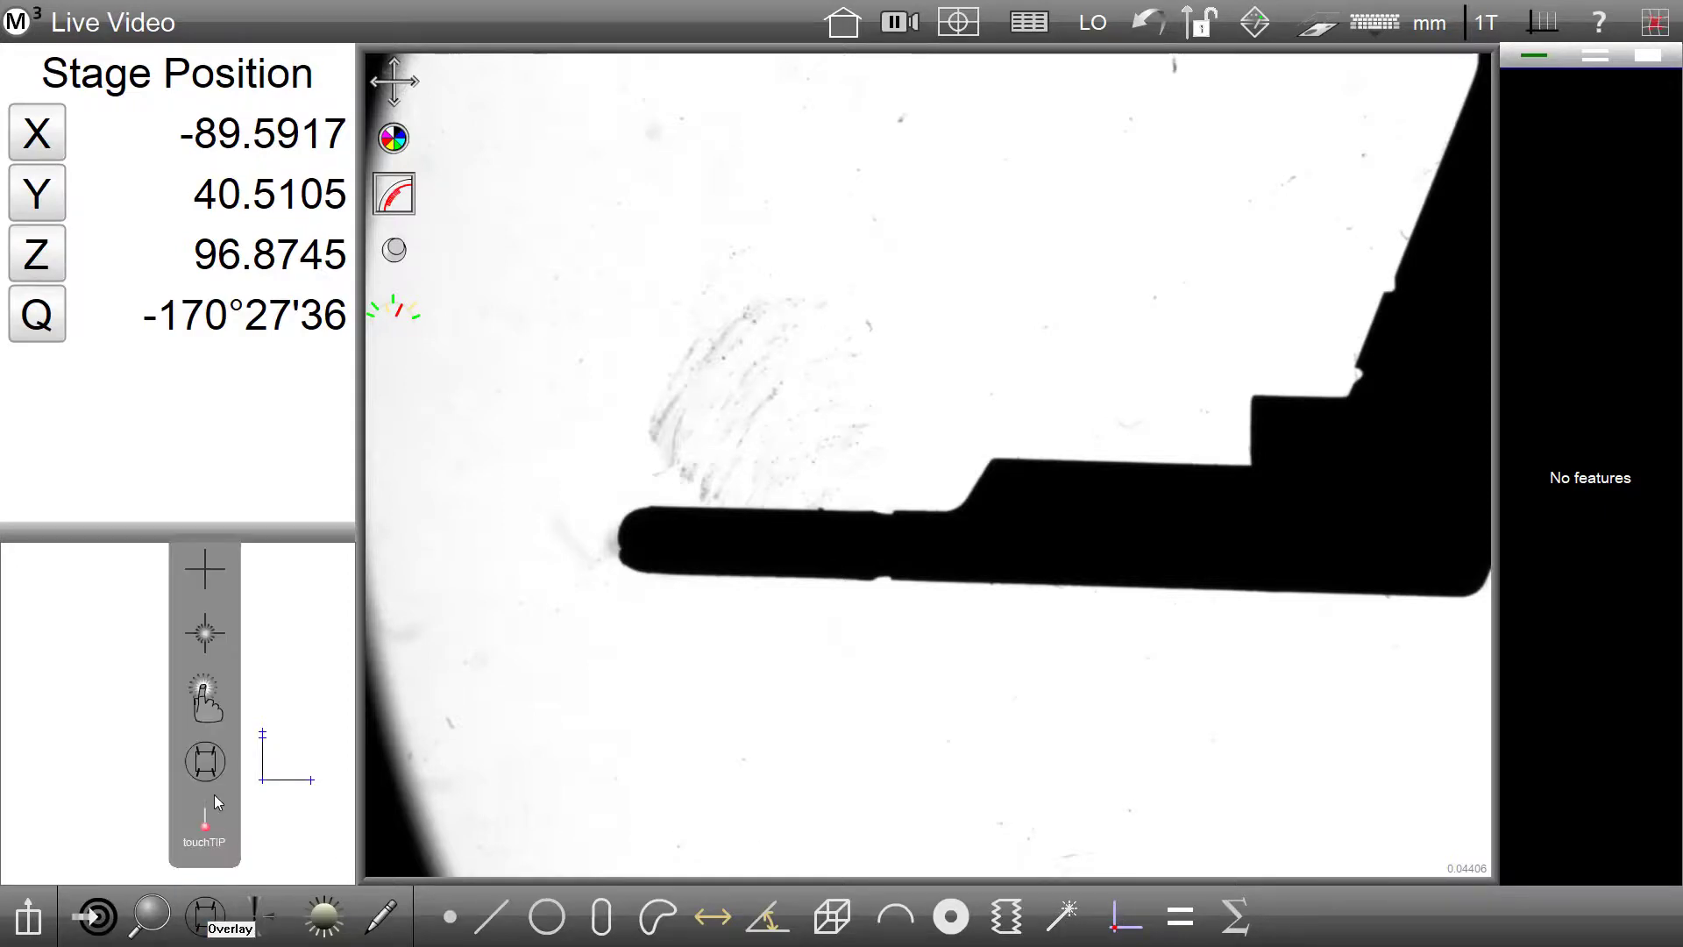
left_click(210, 714)
left_click(1126, 916)
left_click(459, 916)
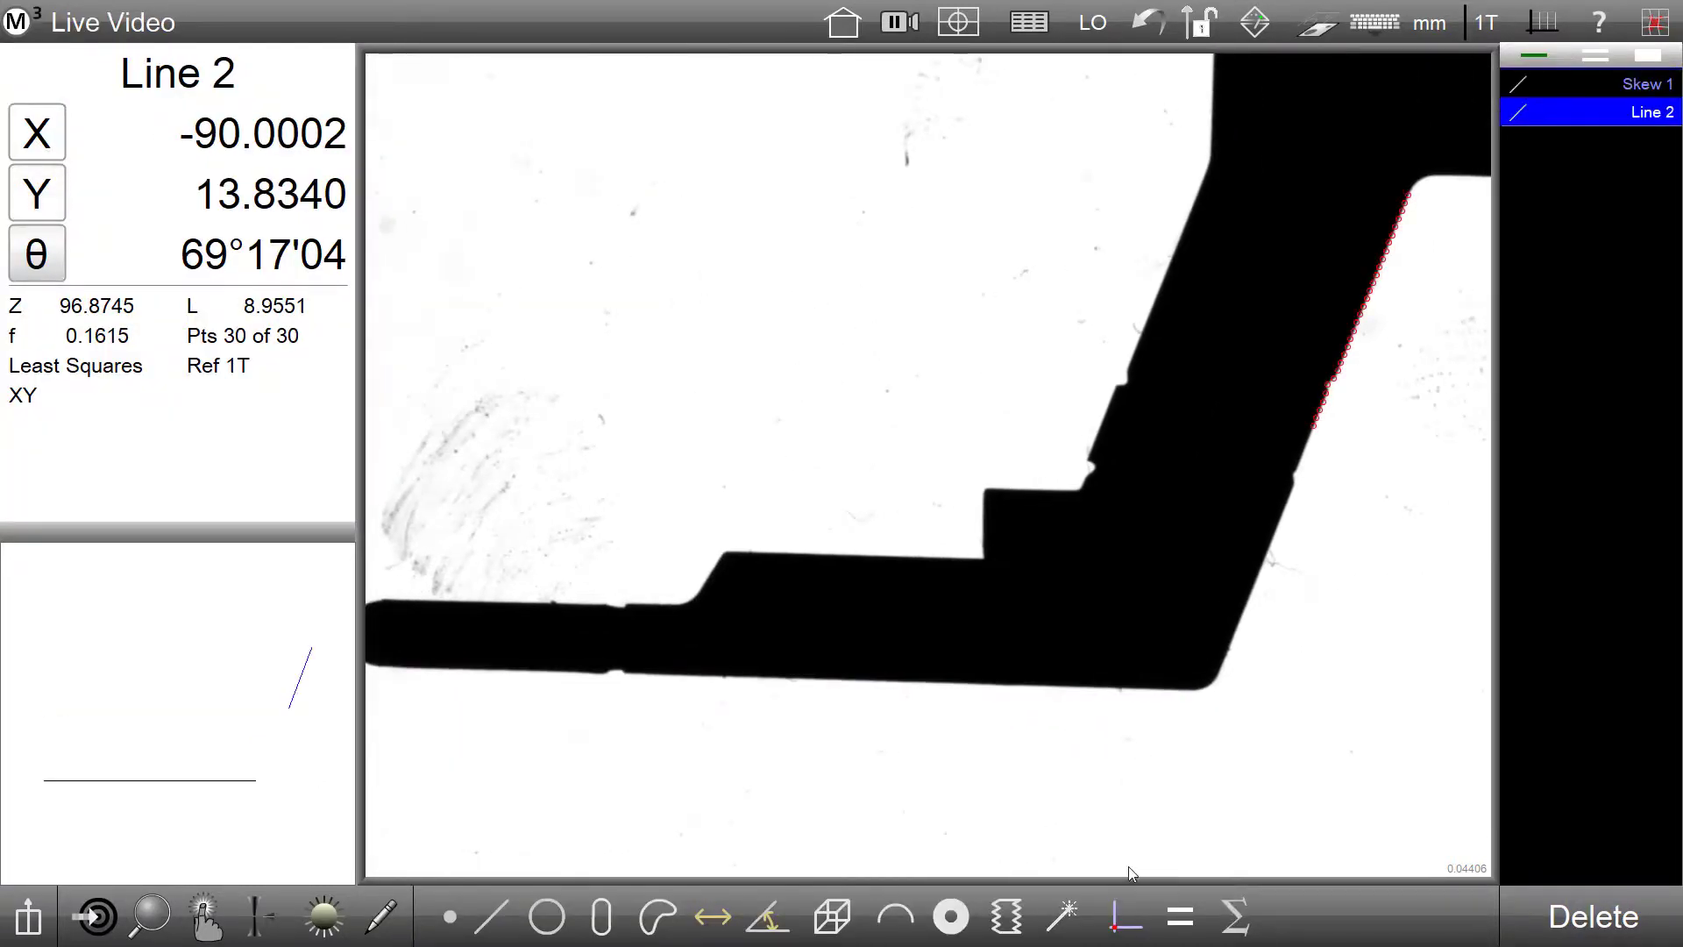
Step: Create Datum 3 at the intersection of Skew 1 and Line 2
left_click(1128, 916)
left_click(1569, 80)
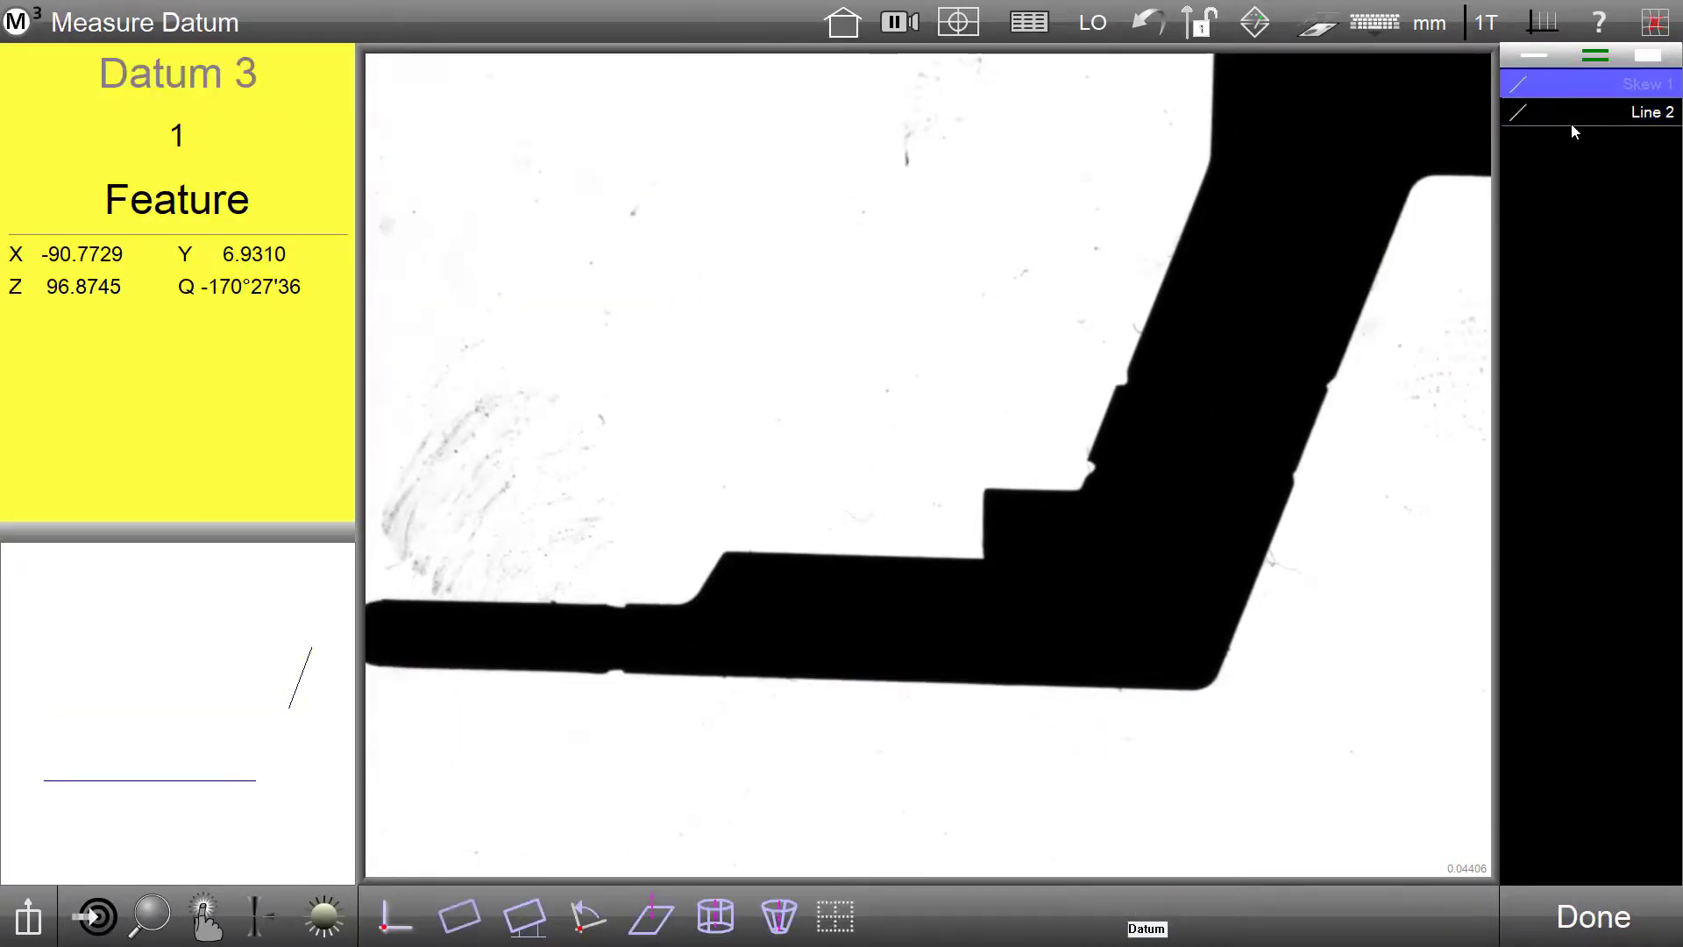
left_click(1573, 122)
left_click(1594, 916)
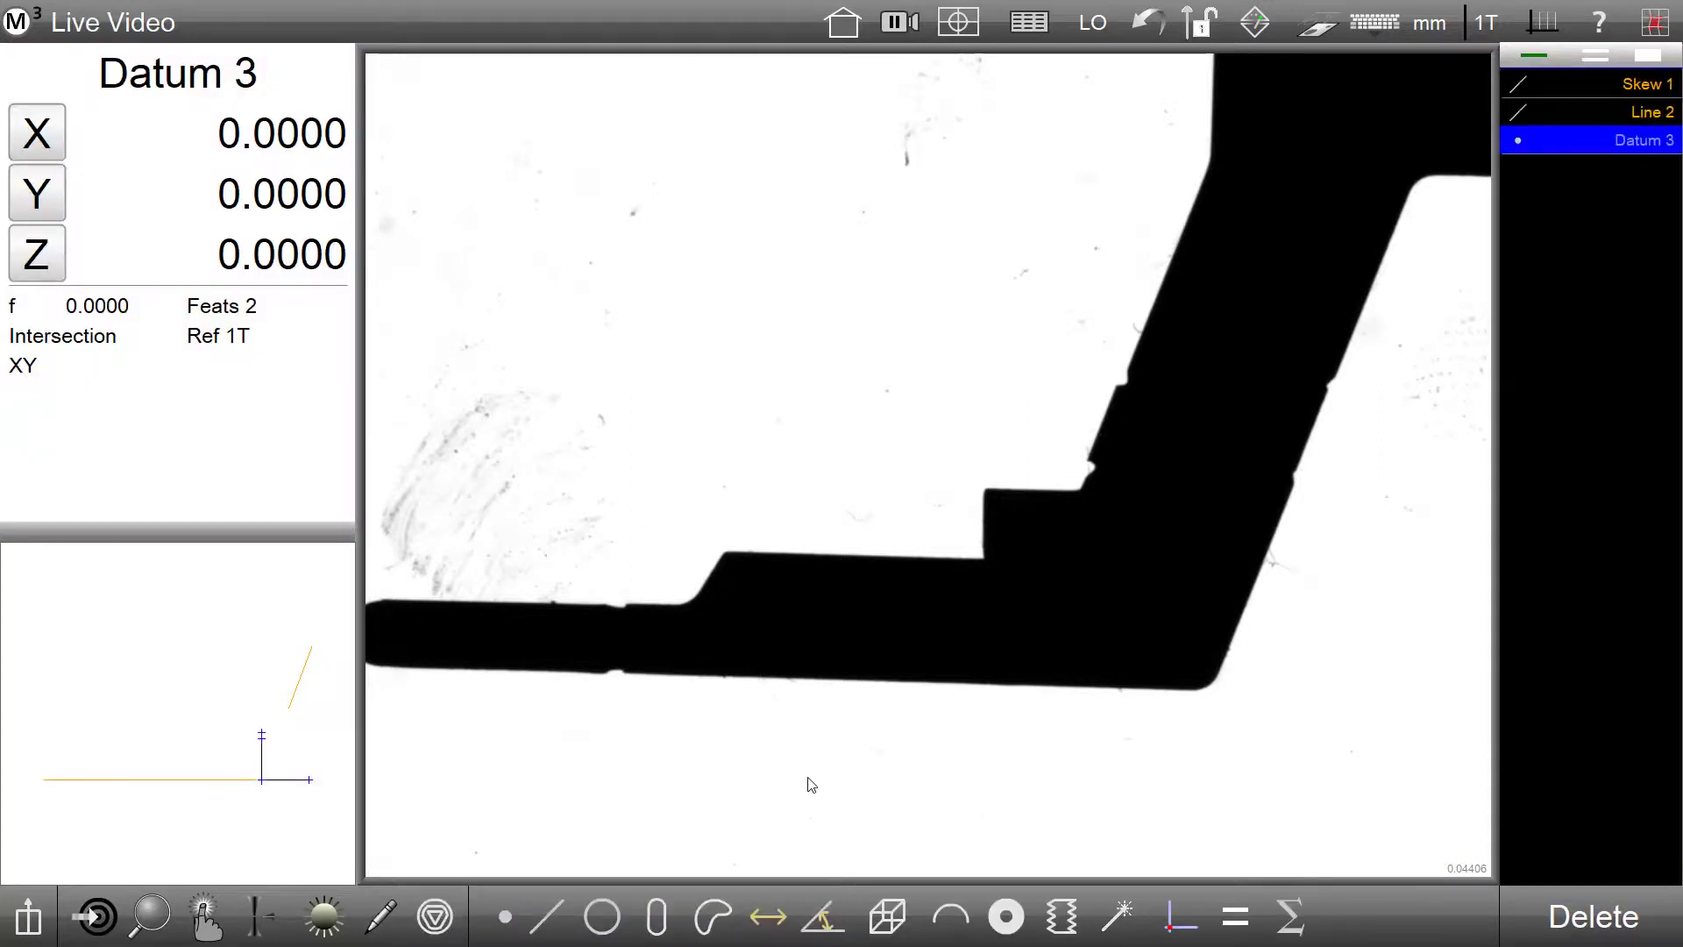
Step: Load a DXF file as an overlay and snap its outline onto the part
left_click(146, 916)
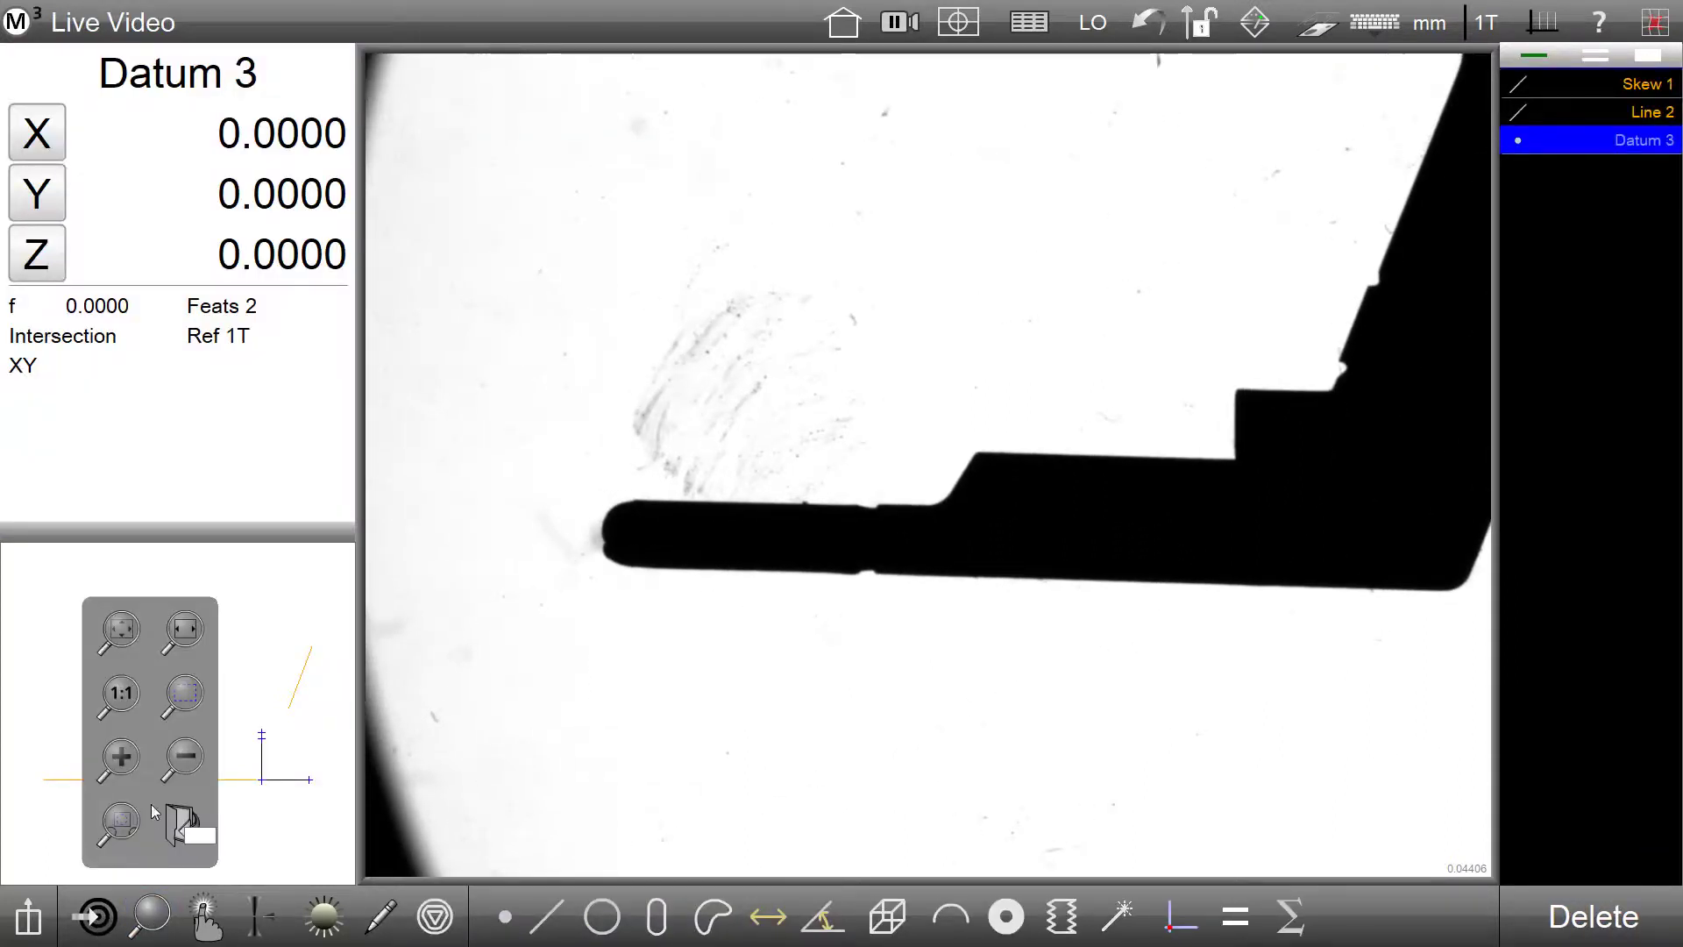
left_click(194, 923)
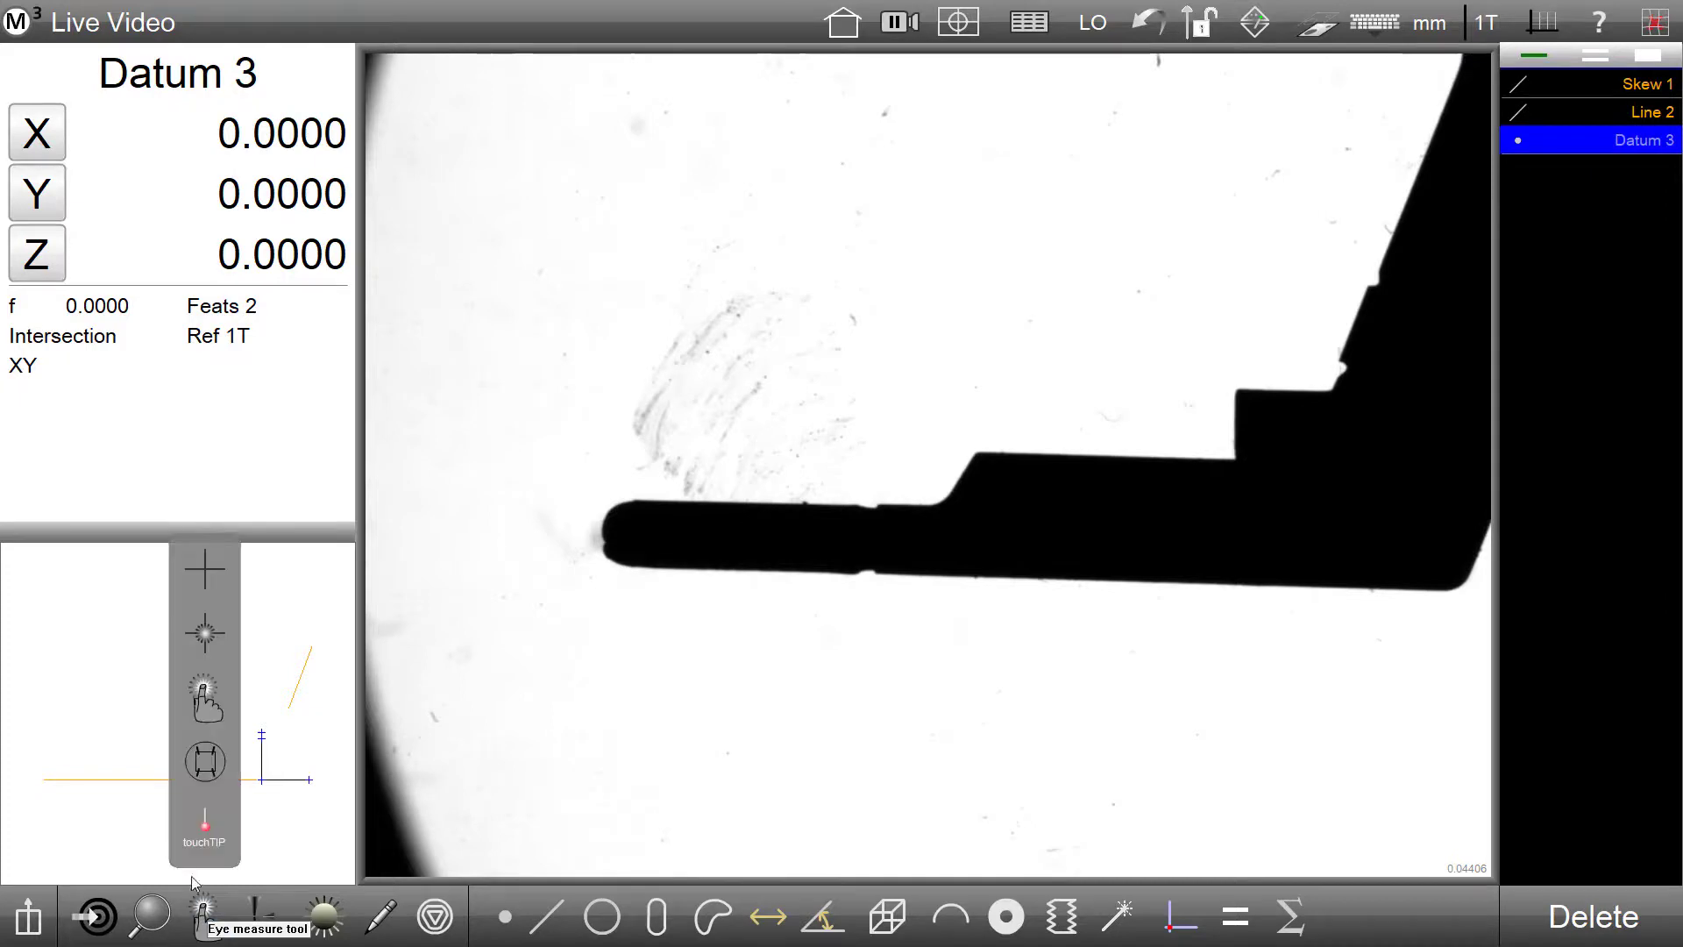
left_click(200, 759)
double_click(539, 318)
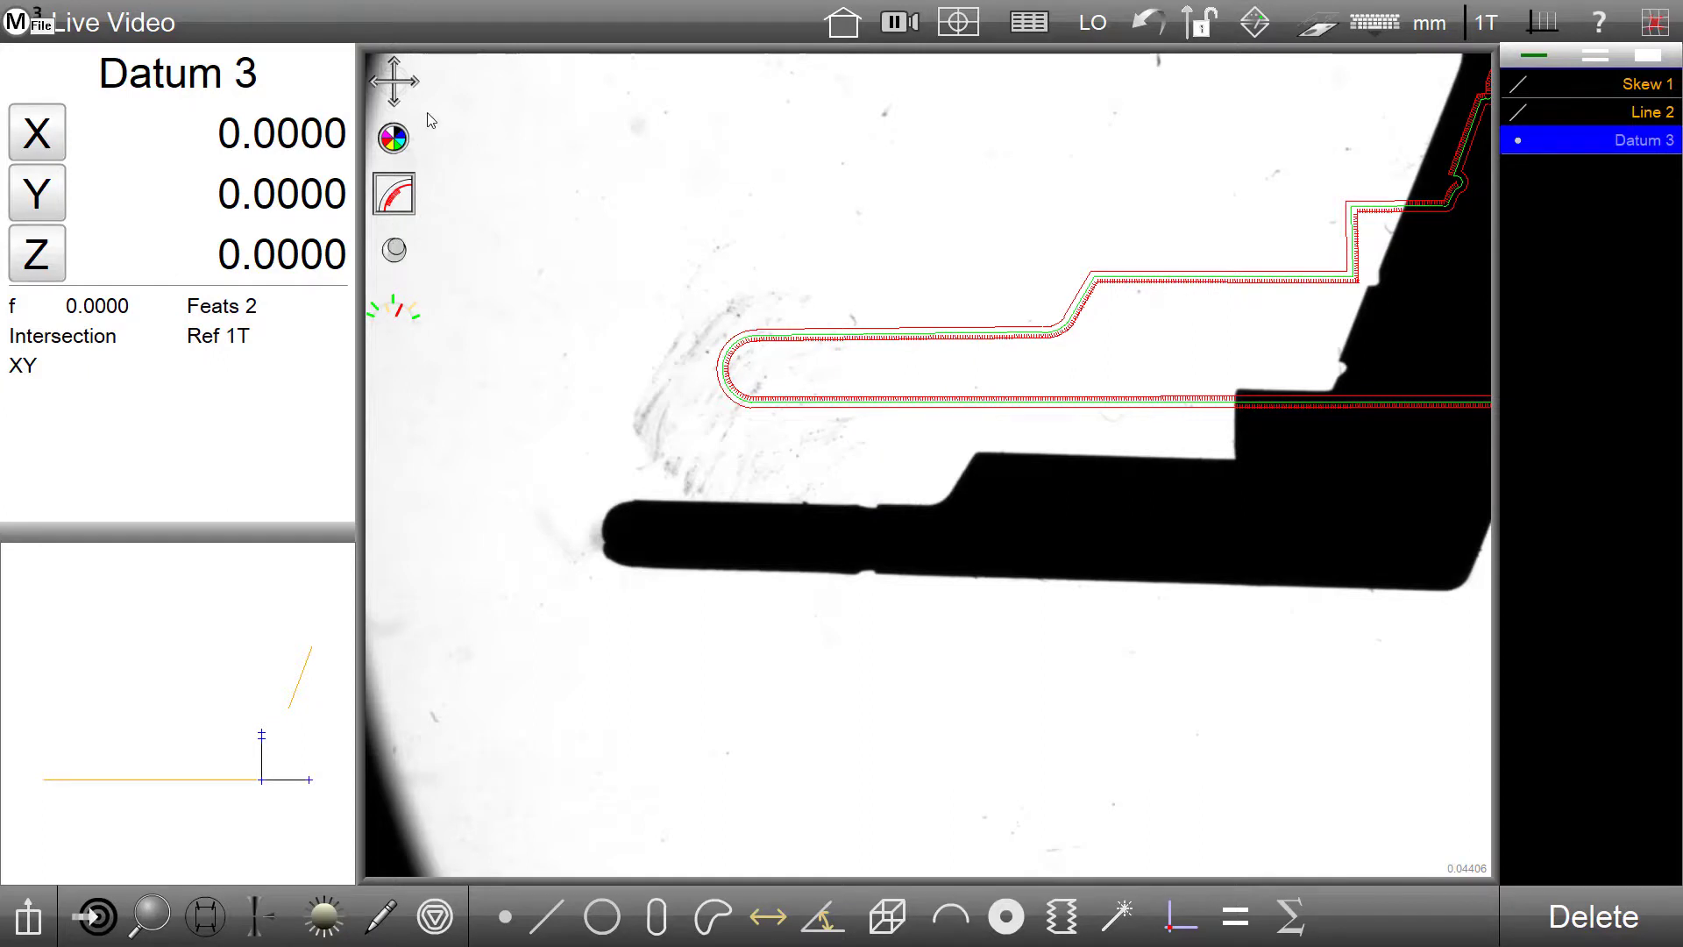
left_click(394, 85)
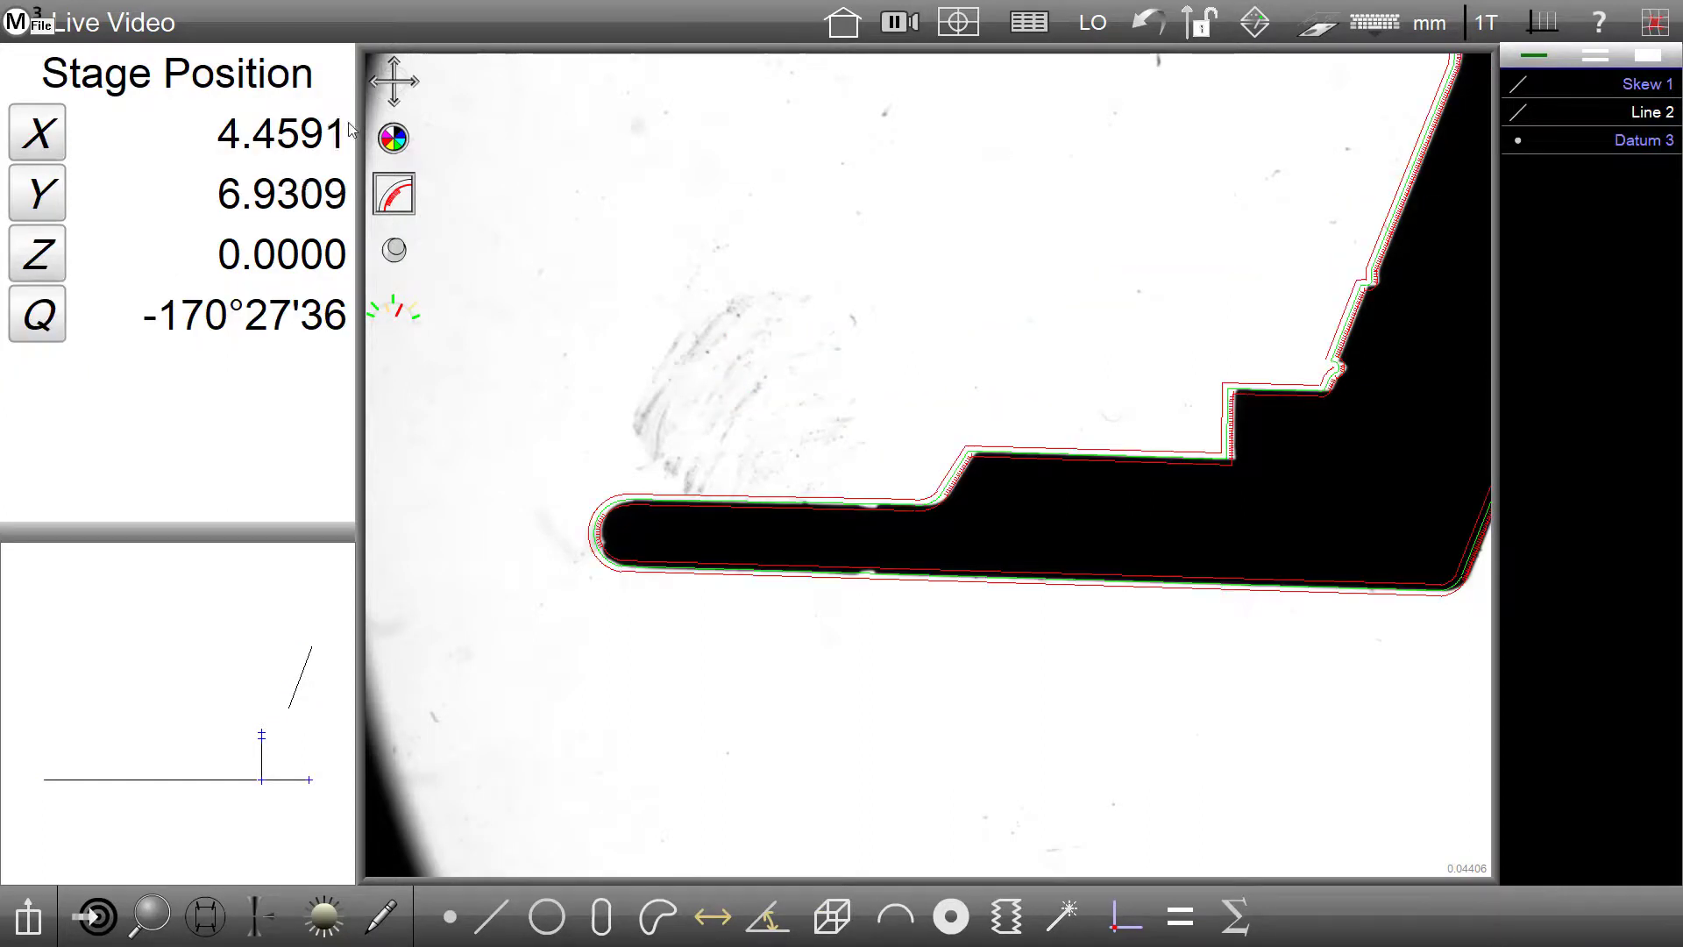
Step: Set 'Use enhanced DC overlay manipulation' to Yes in Video settings, then return to live video
left_click(39, 24)
left_click(116, 216)
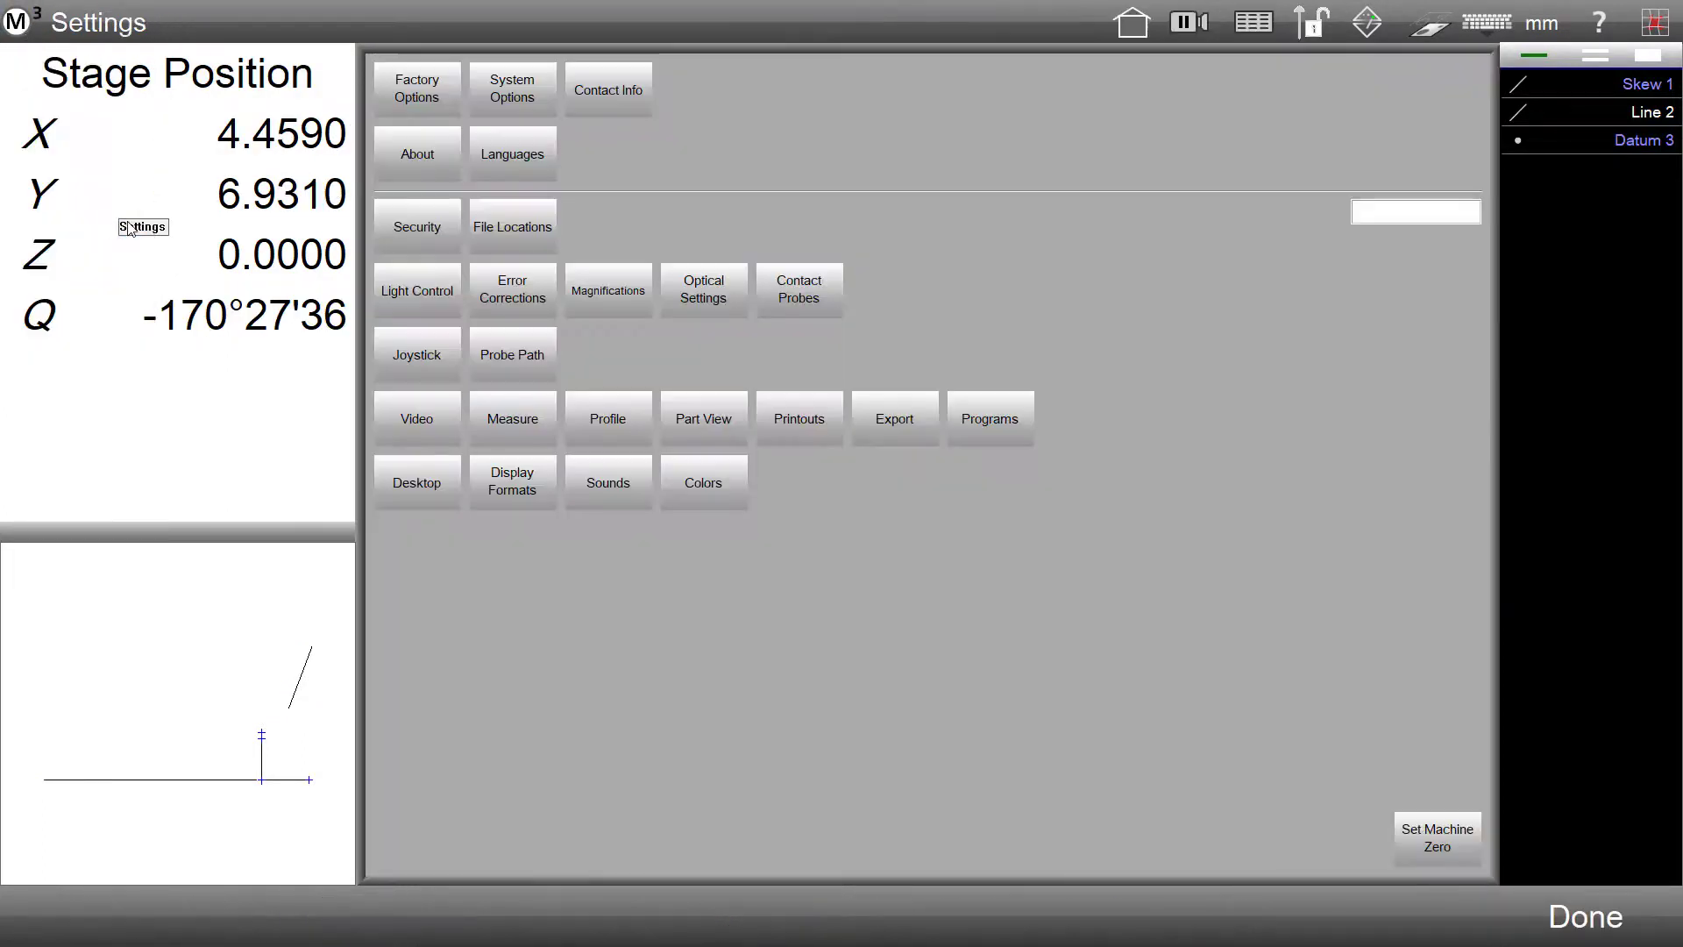
left_click(403, 426)
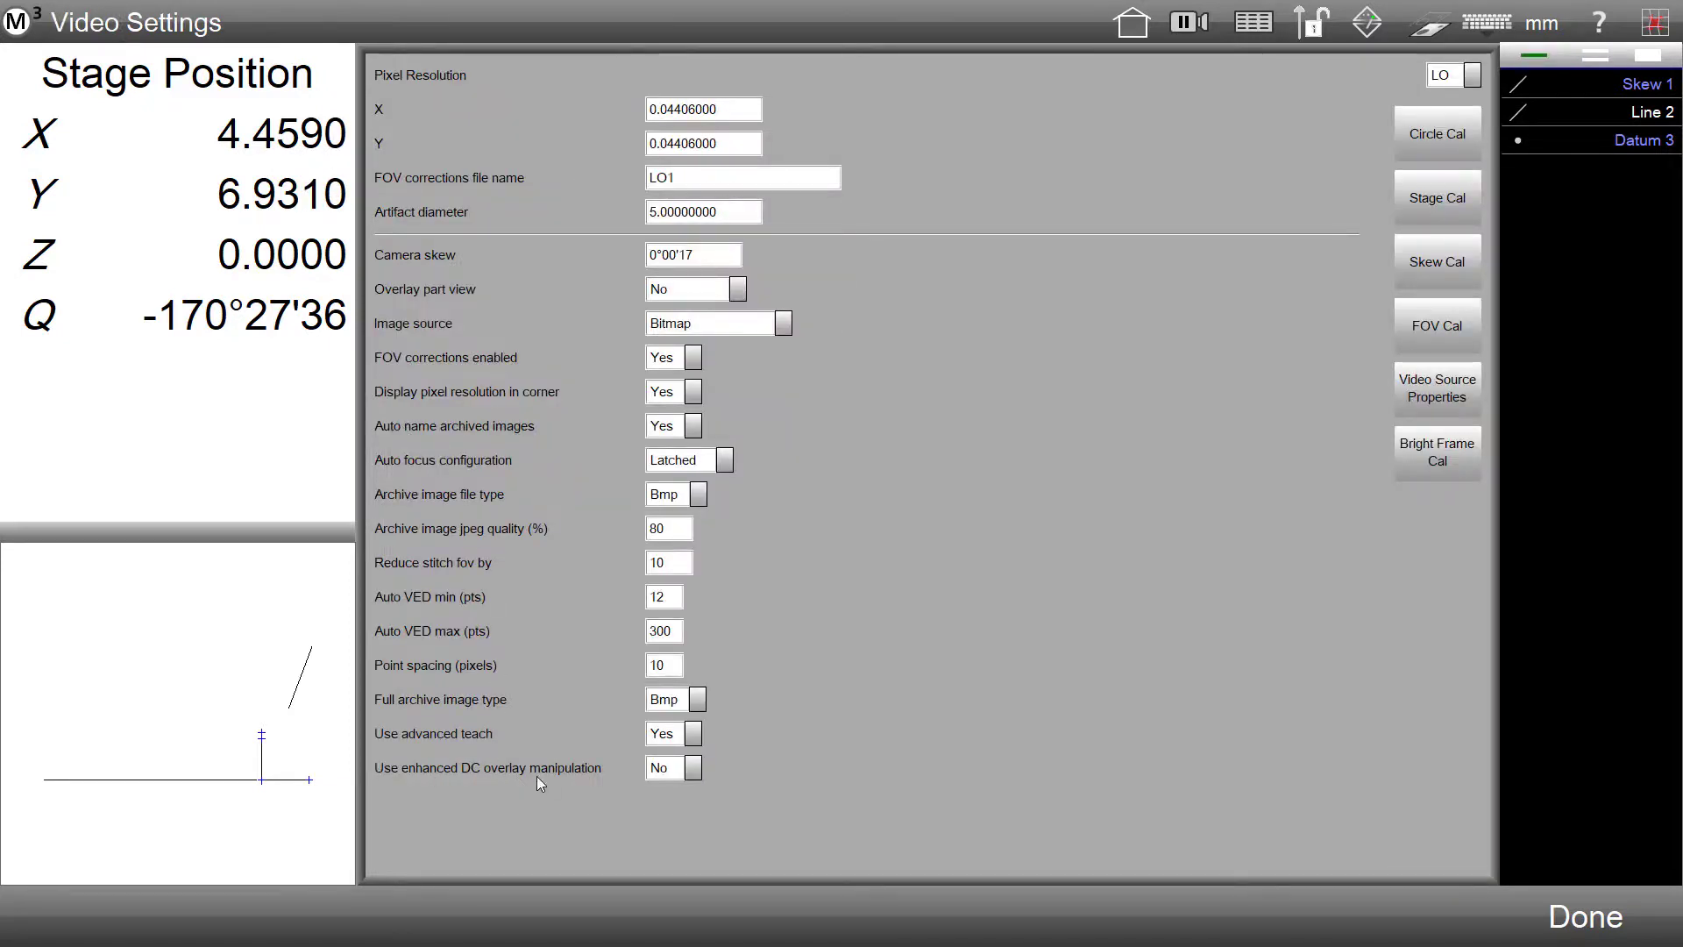
left_click(676, 771)
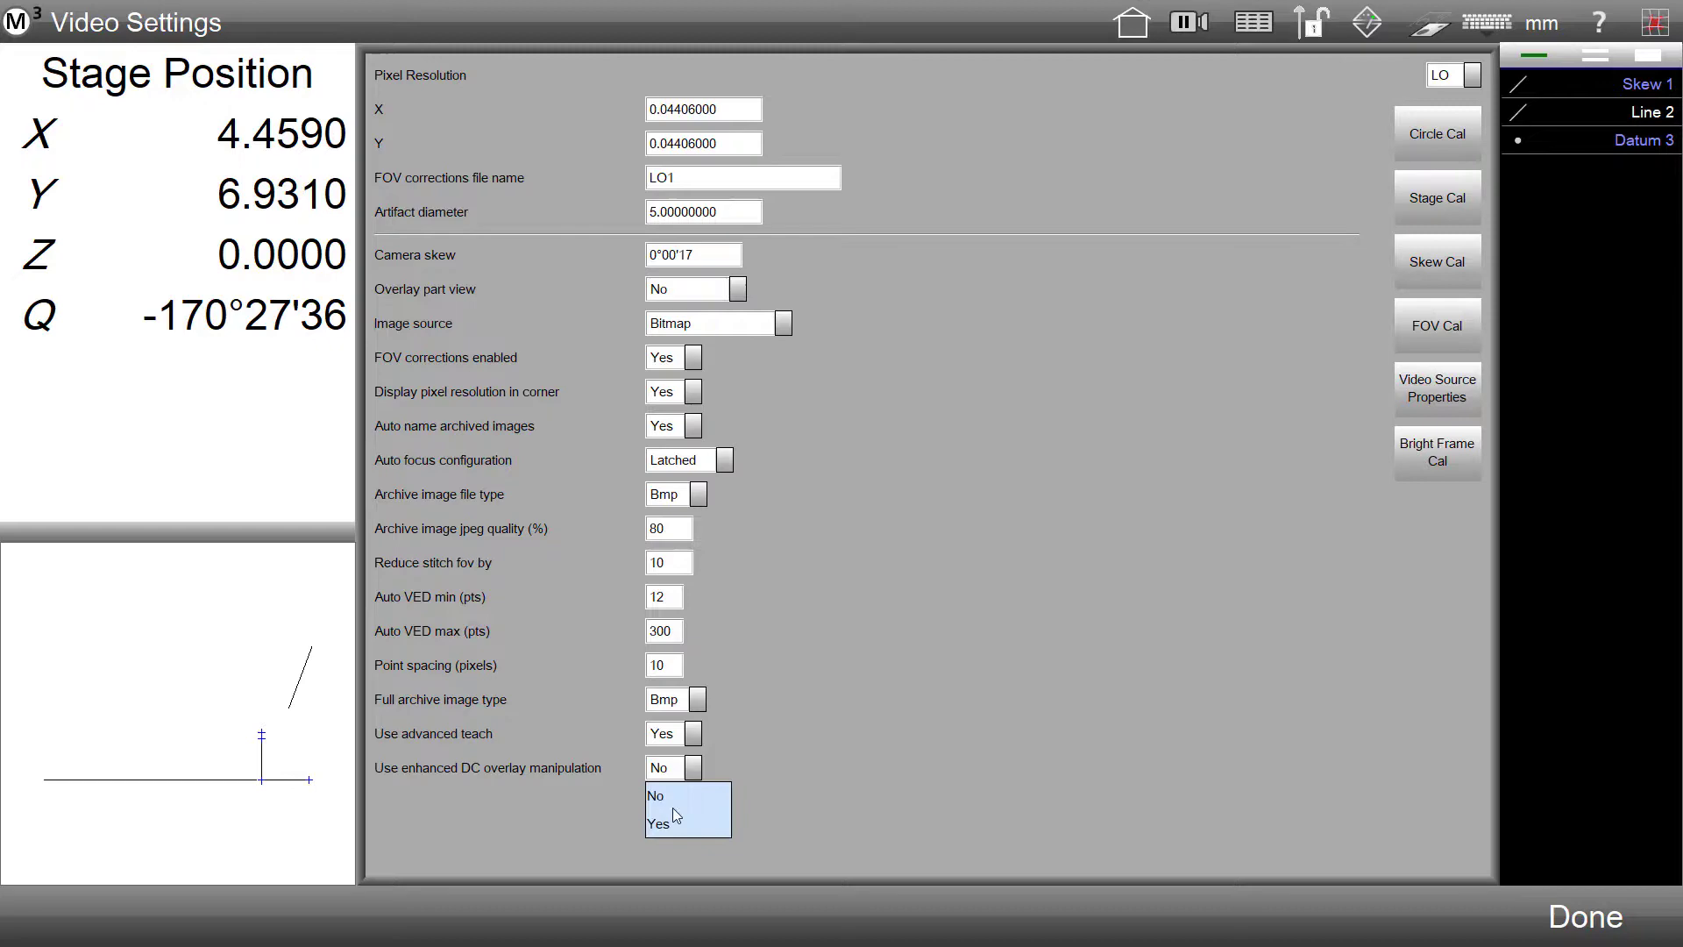
left_click(665, 823)
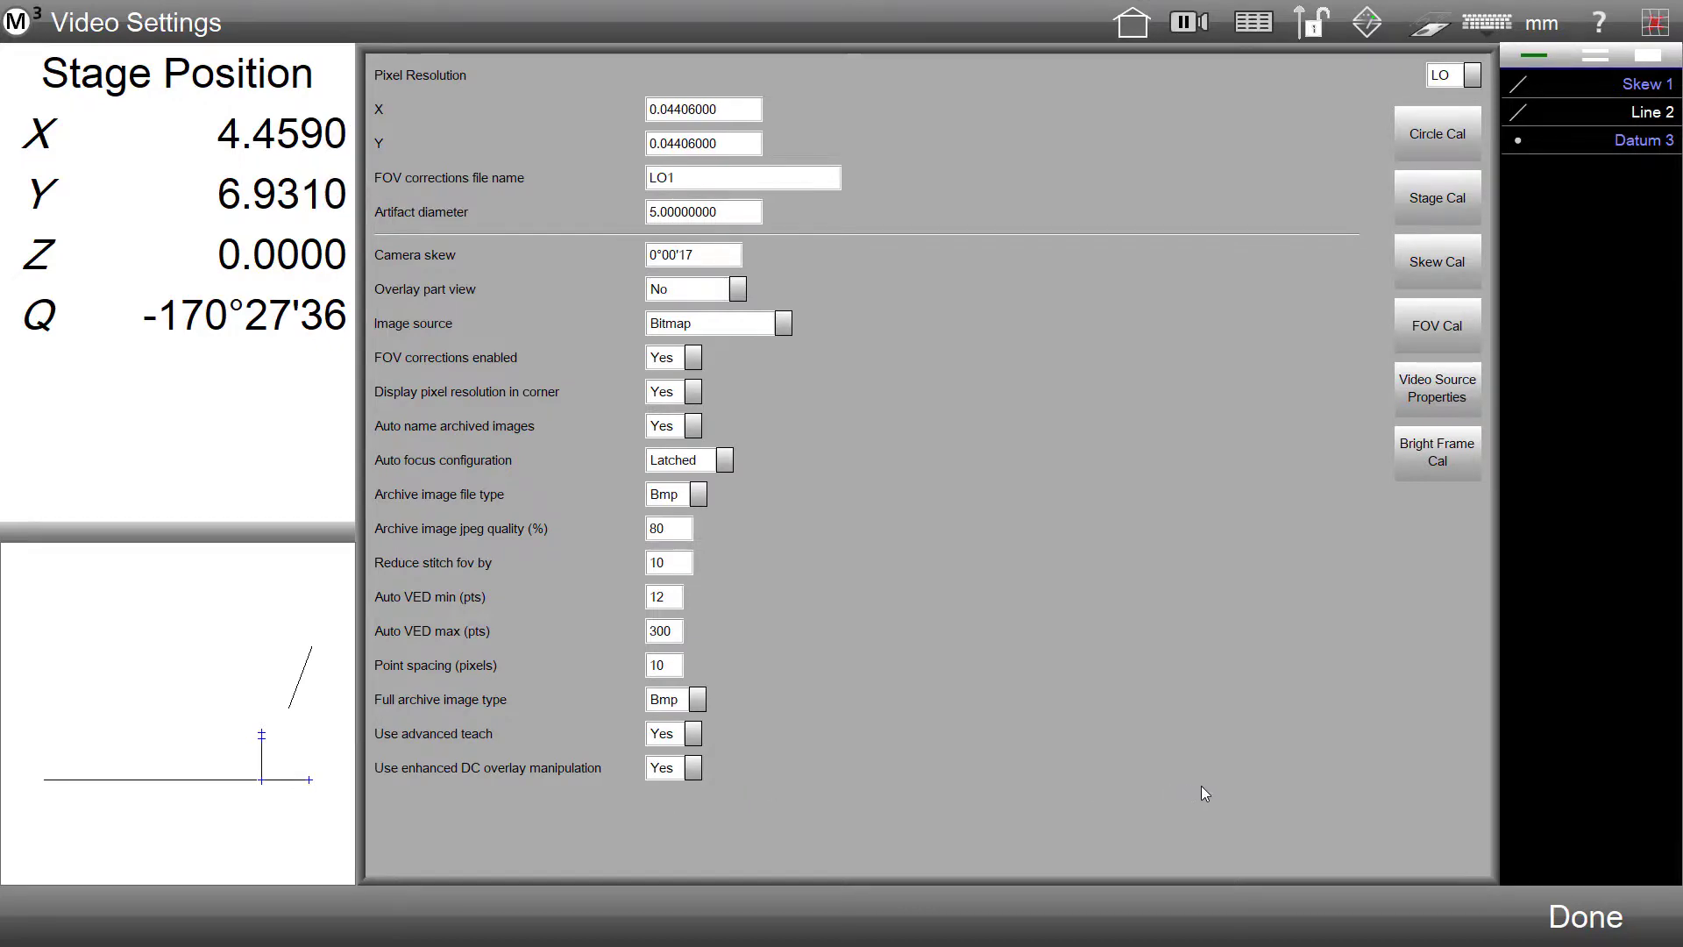
left_click(1599, 921)
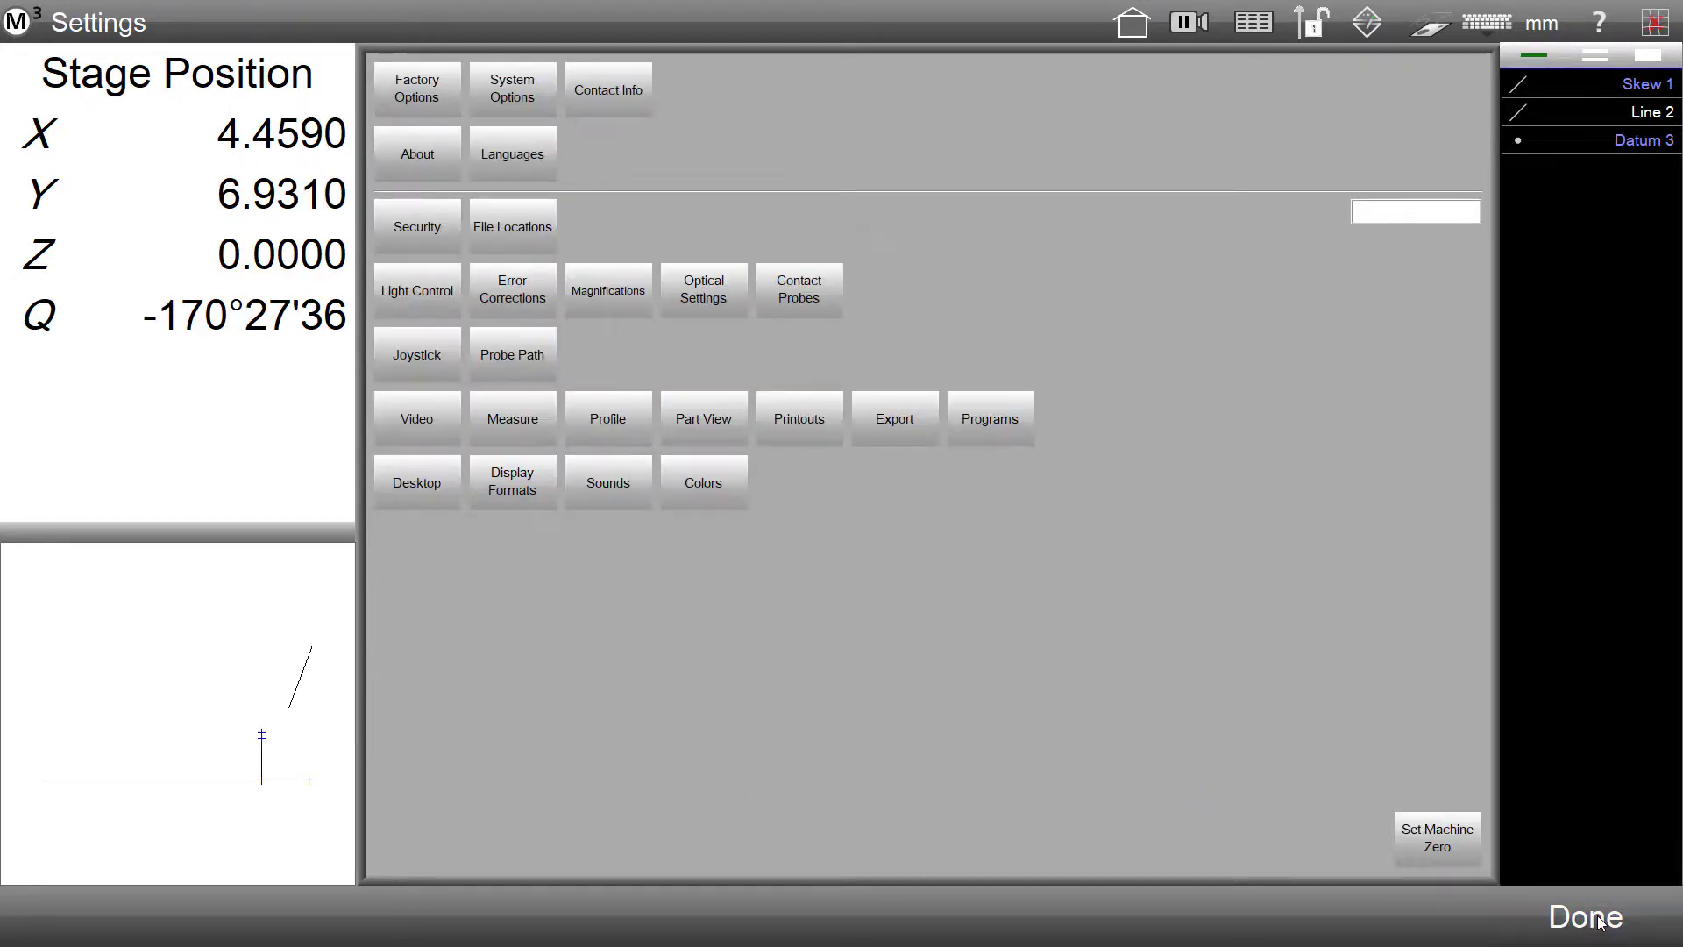
left_click(1598, 917)
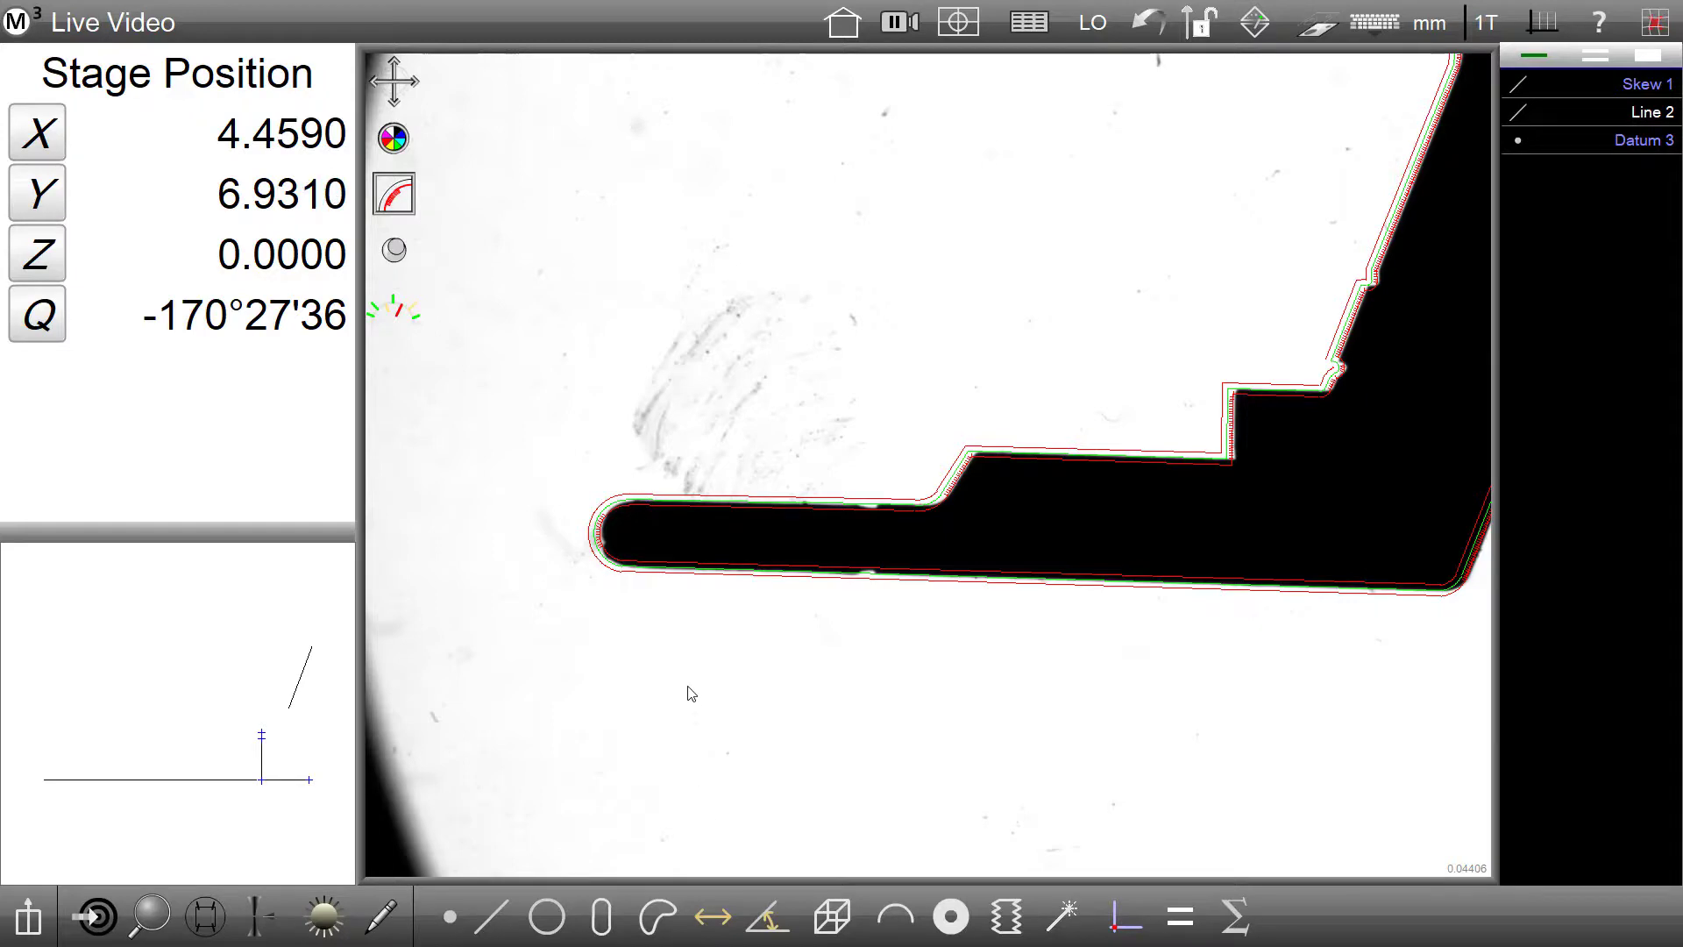
Step: Switch overlay handling to rotate mode and rotate the DXF outline about its rounded tip
key("alt+Tab")
key("alt+Tab")
key("alt+Tab")
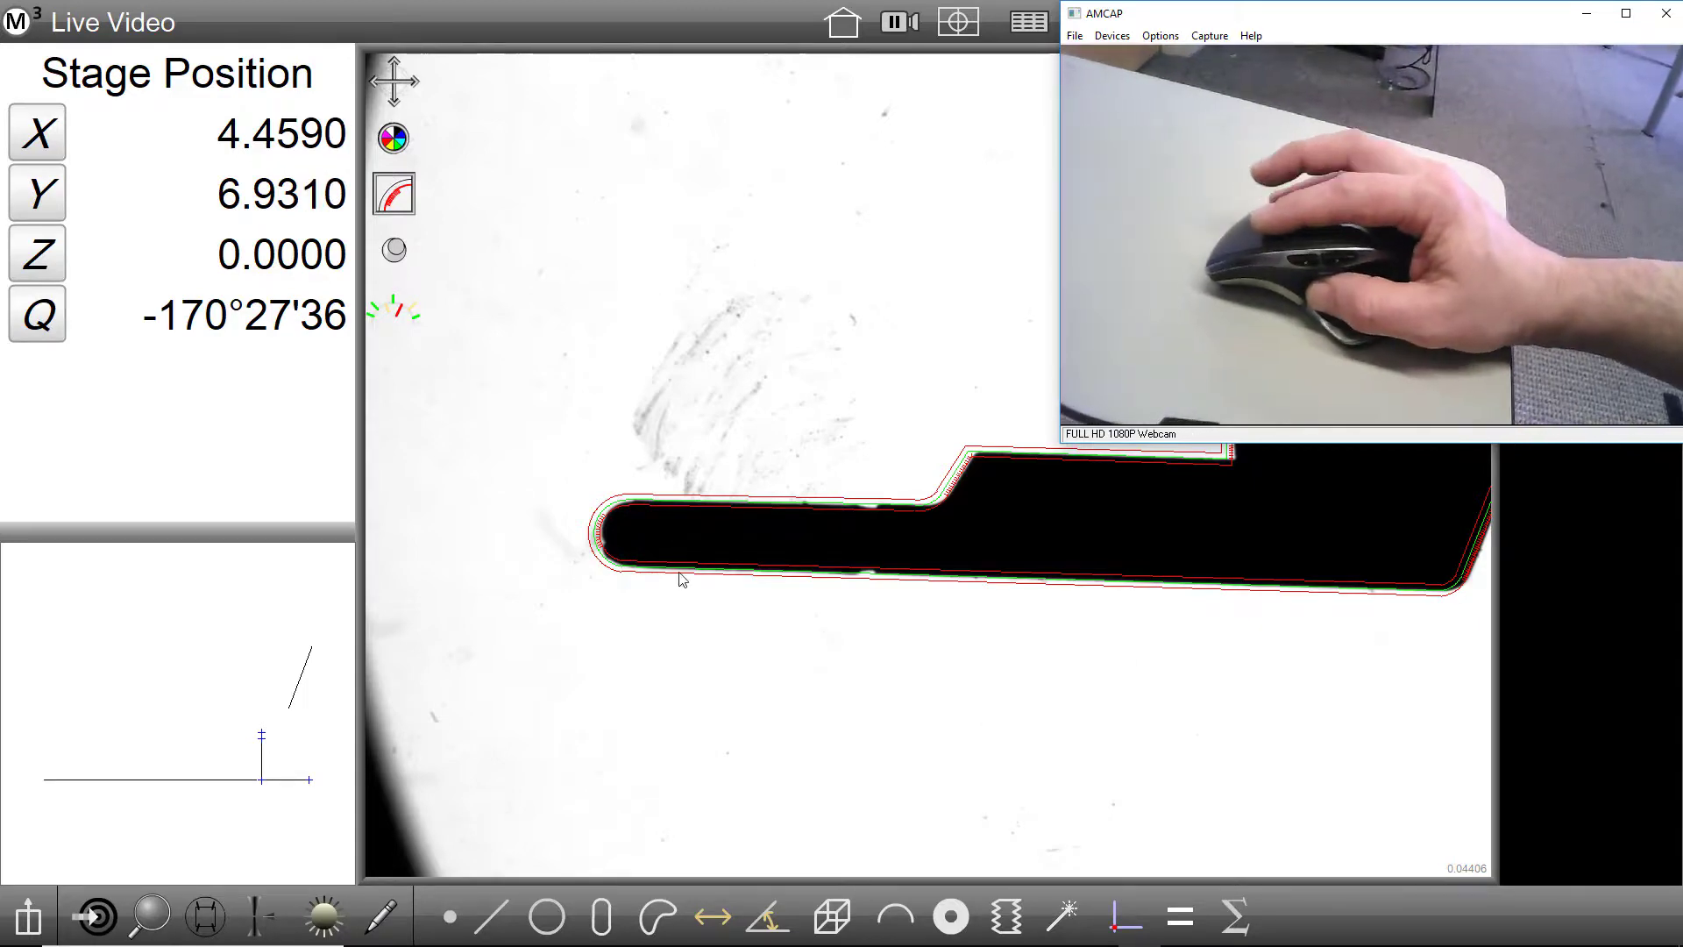
left_click(656, 525)
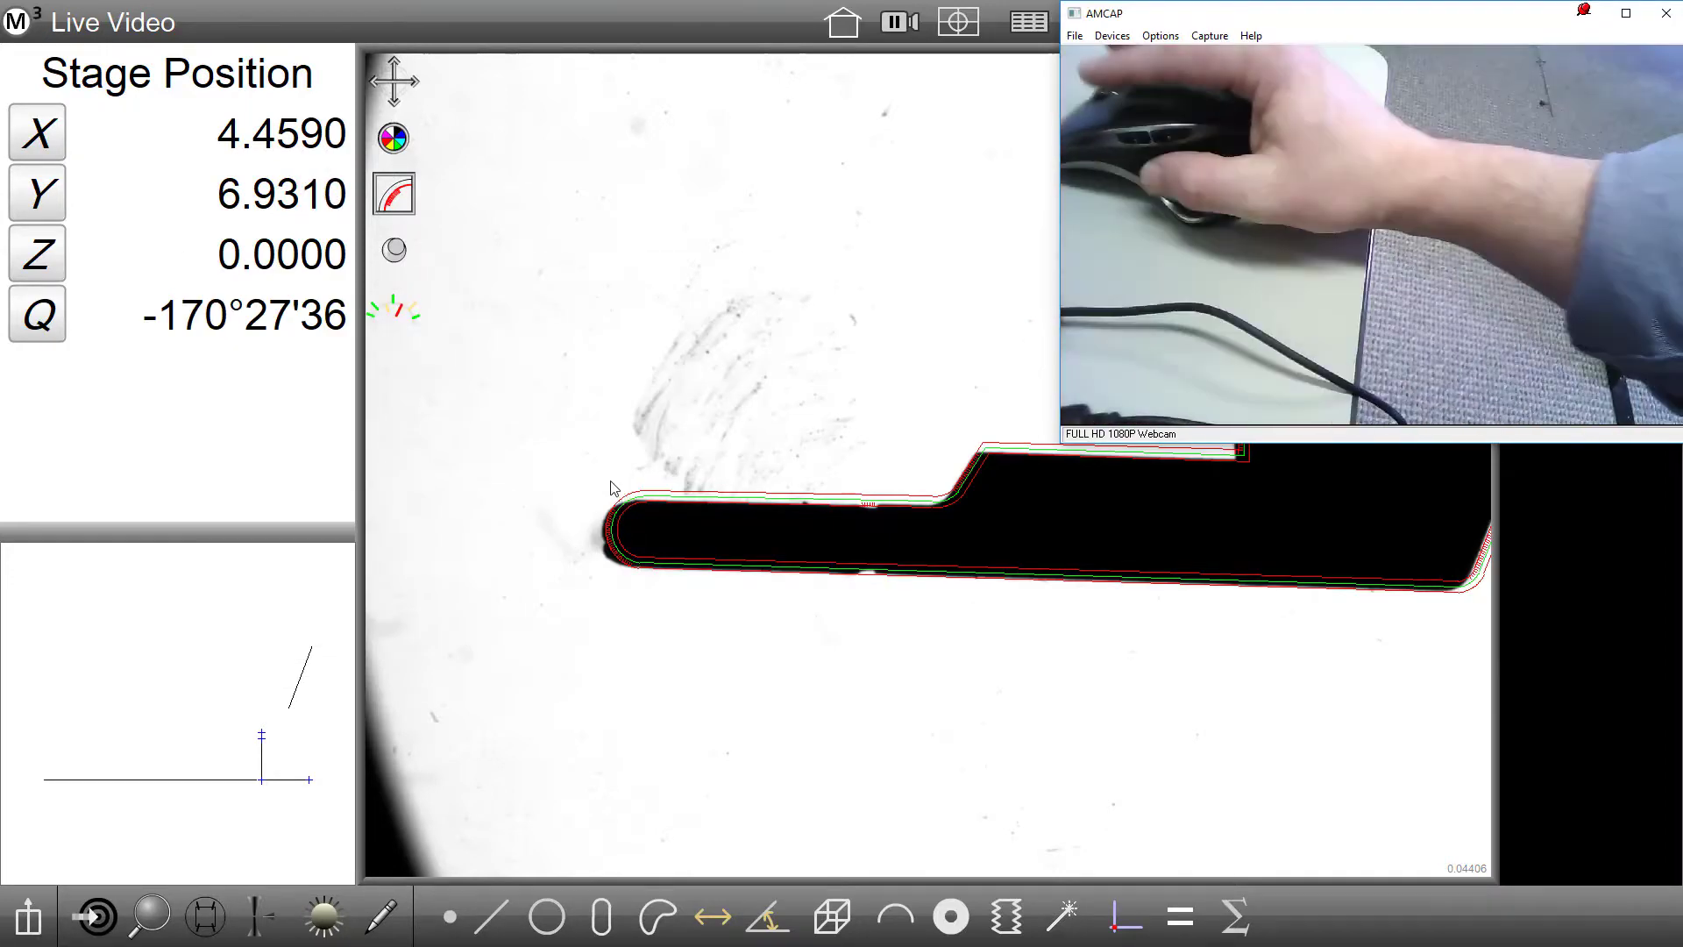
left_click(398, 84)
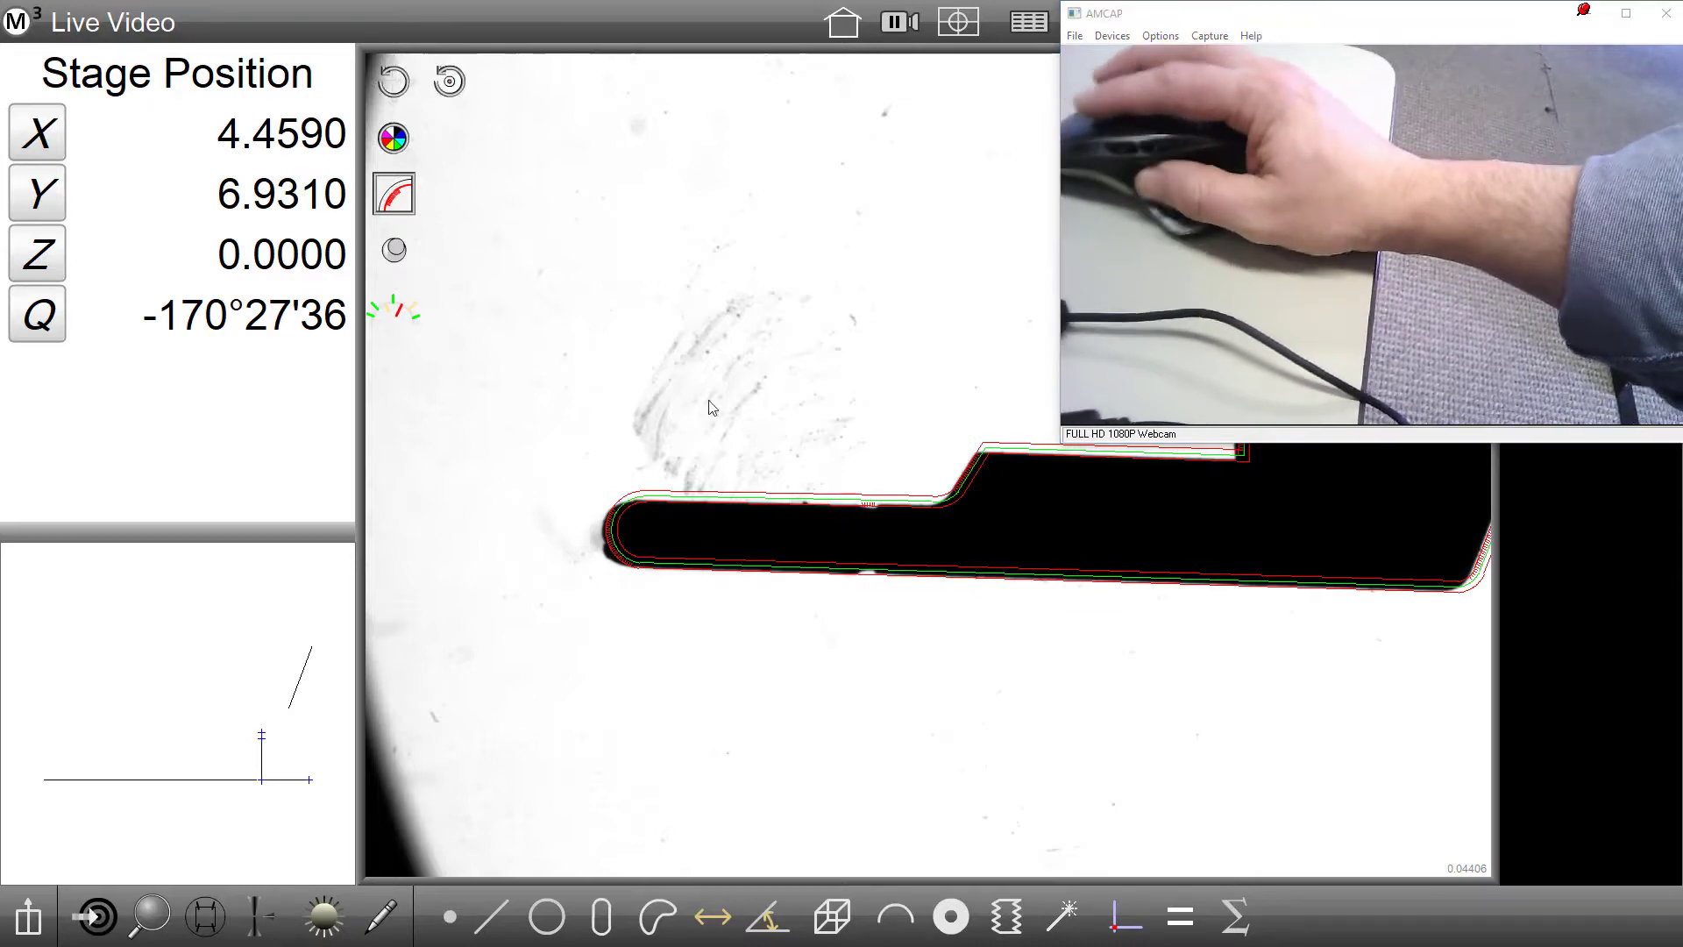
left_click_drag(851, 471, 611, 468)
Step: Return to move mode, shift the outline and scroll-rotate it back along the part edges
left_click(396, 83)
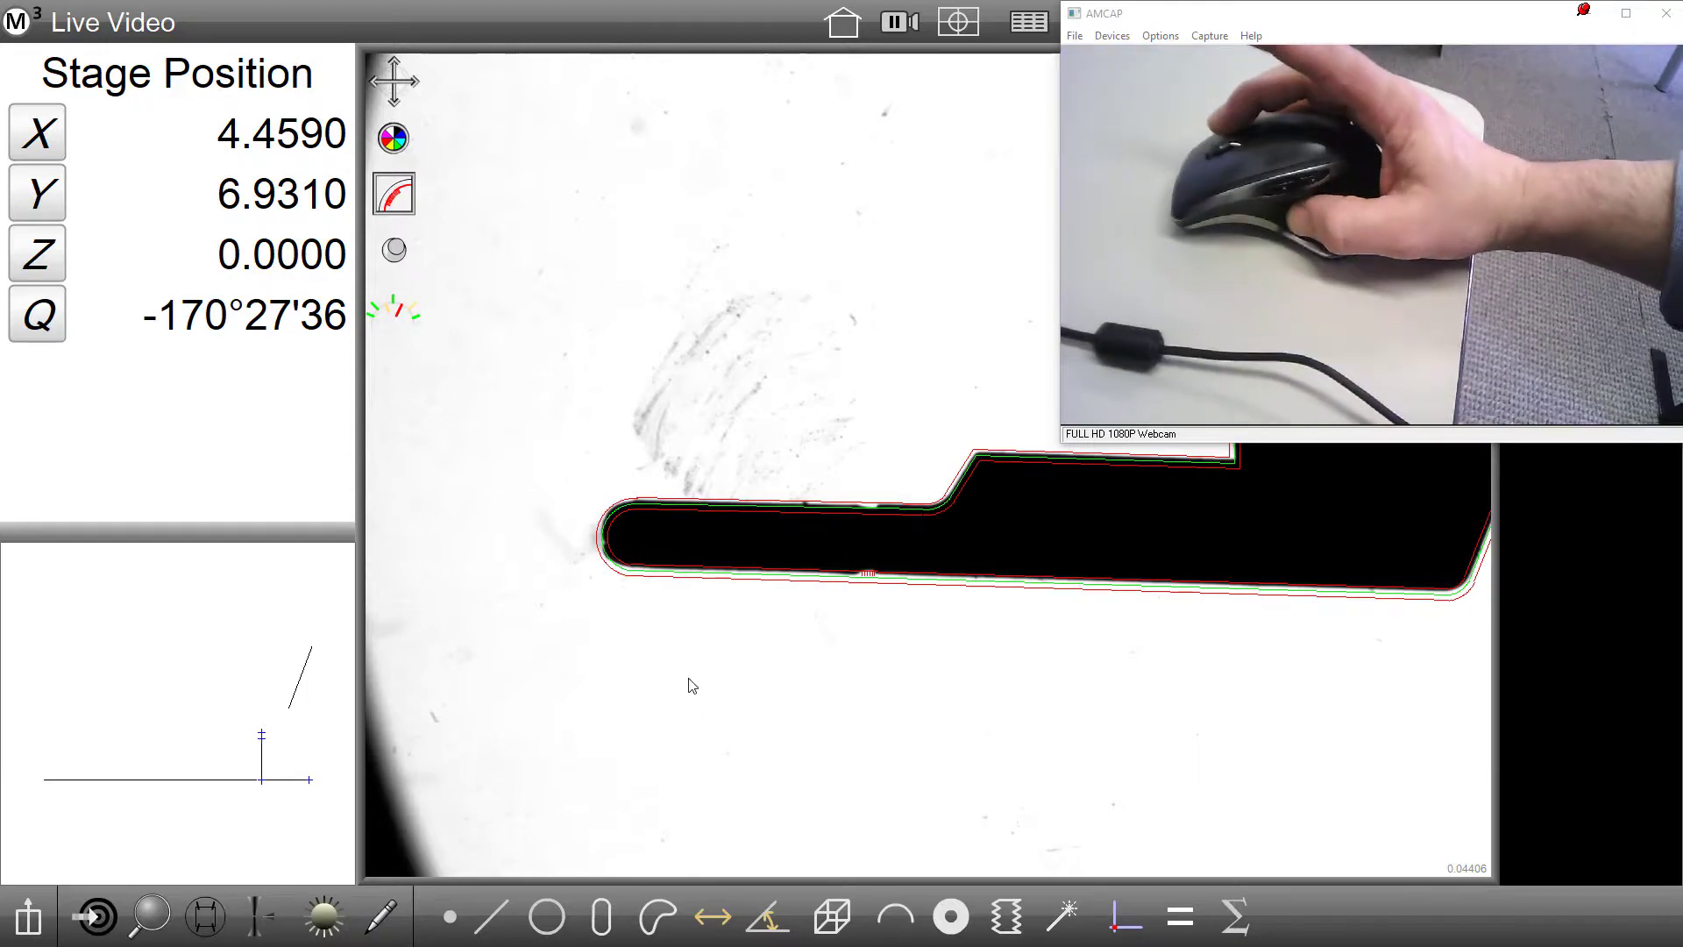
mouse_move(604, 537)
left_mouse_down()
mouse_move(694, 531)
mouse_move(593, 509)
mouse_move(657, 537)
mouse_move(613, 537)
mouse_move(614, 522)
left_mouse_up()
scroll(620, 535, "up", 10)
scroll(623, 531, "down", 10)
scroll(620, 524, "down", 5)
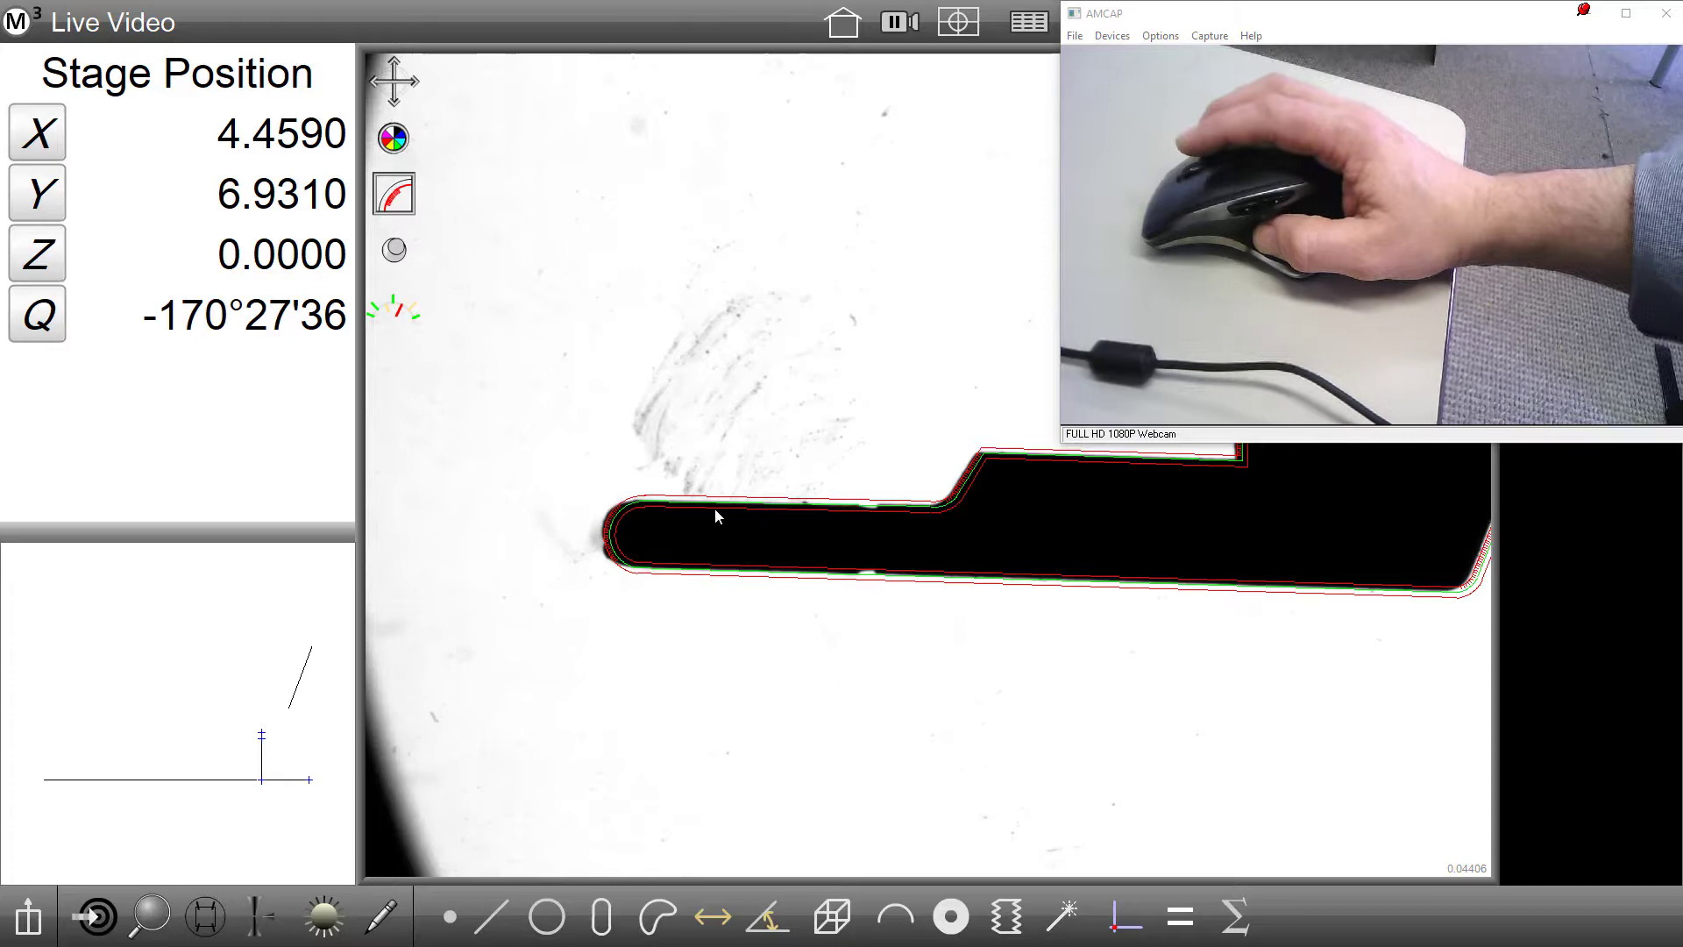
Step: Rotate the outline about the step corner and back, drag it onto the part, then zoom in
left_click_drag(951, 499, 948, 497)
scroll(949, 497, "down", 8)
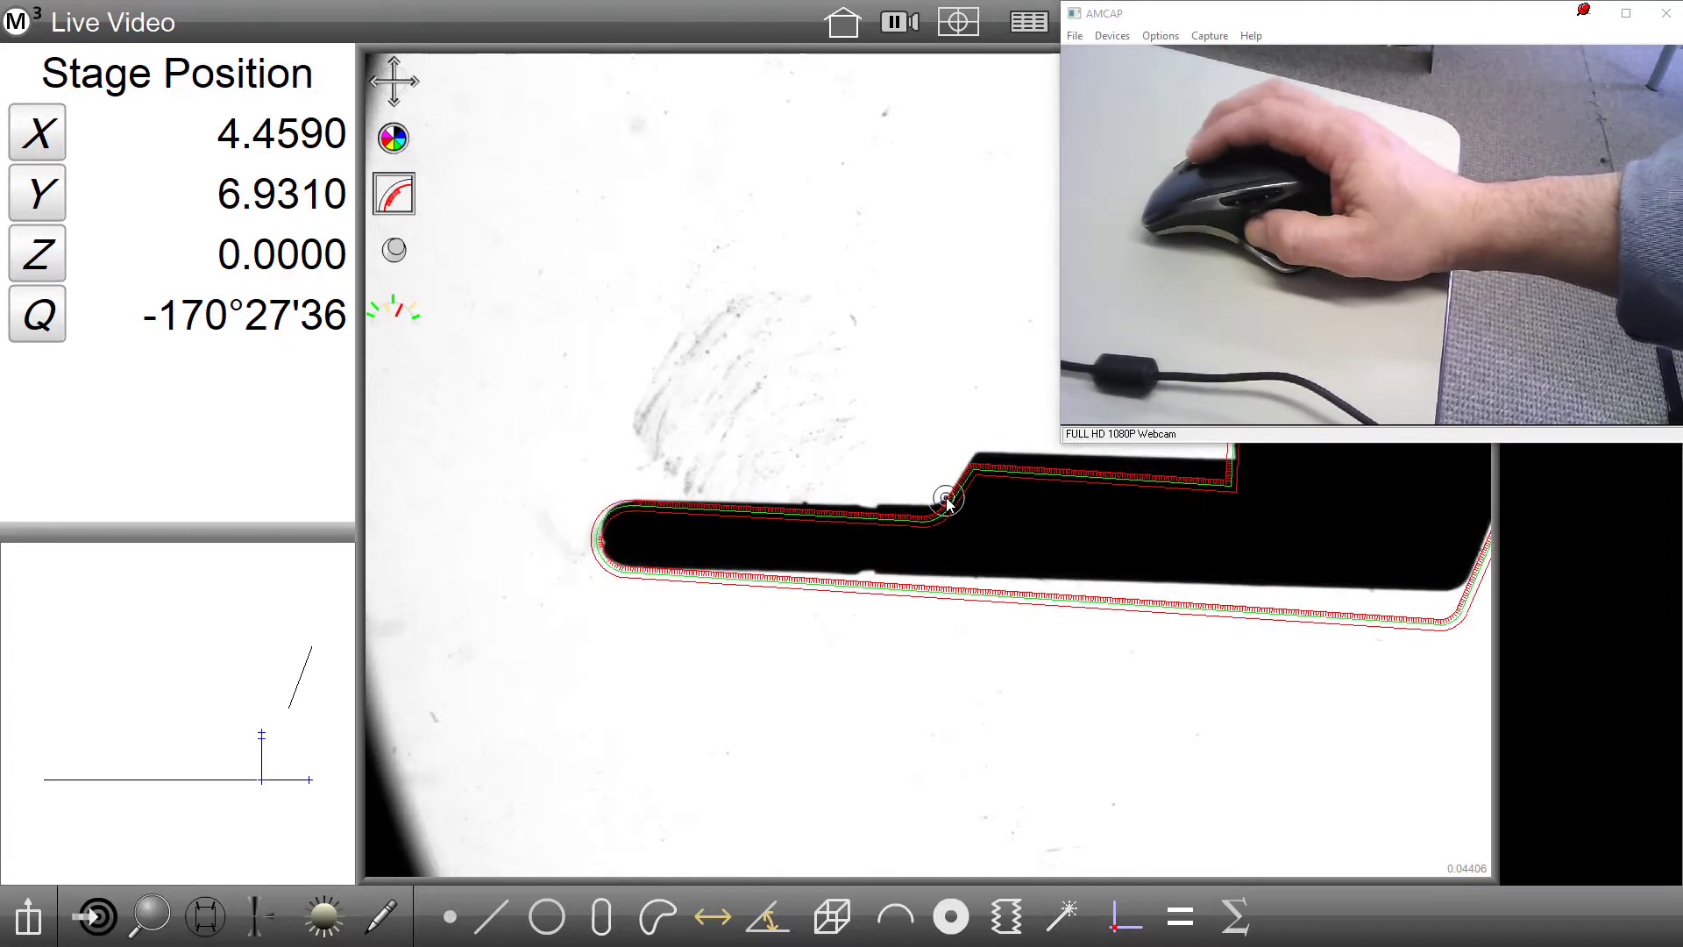
scroll(949, 500, "down", 8)
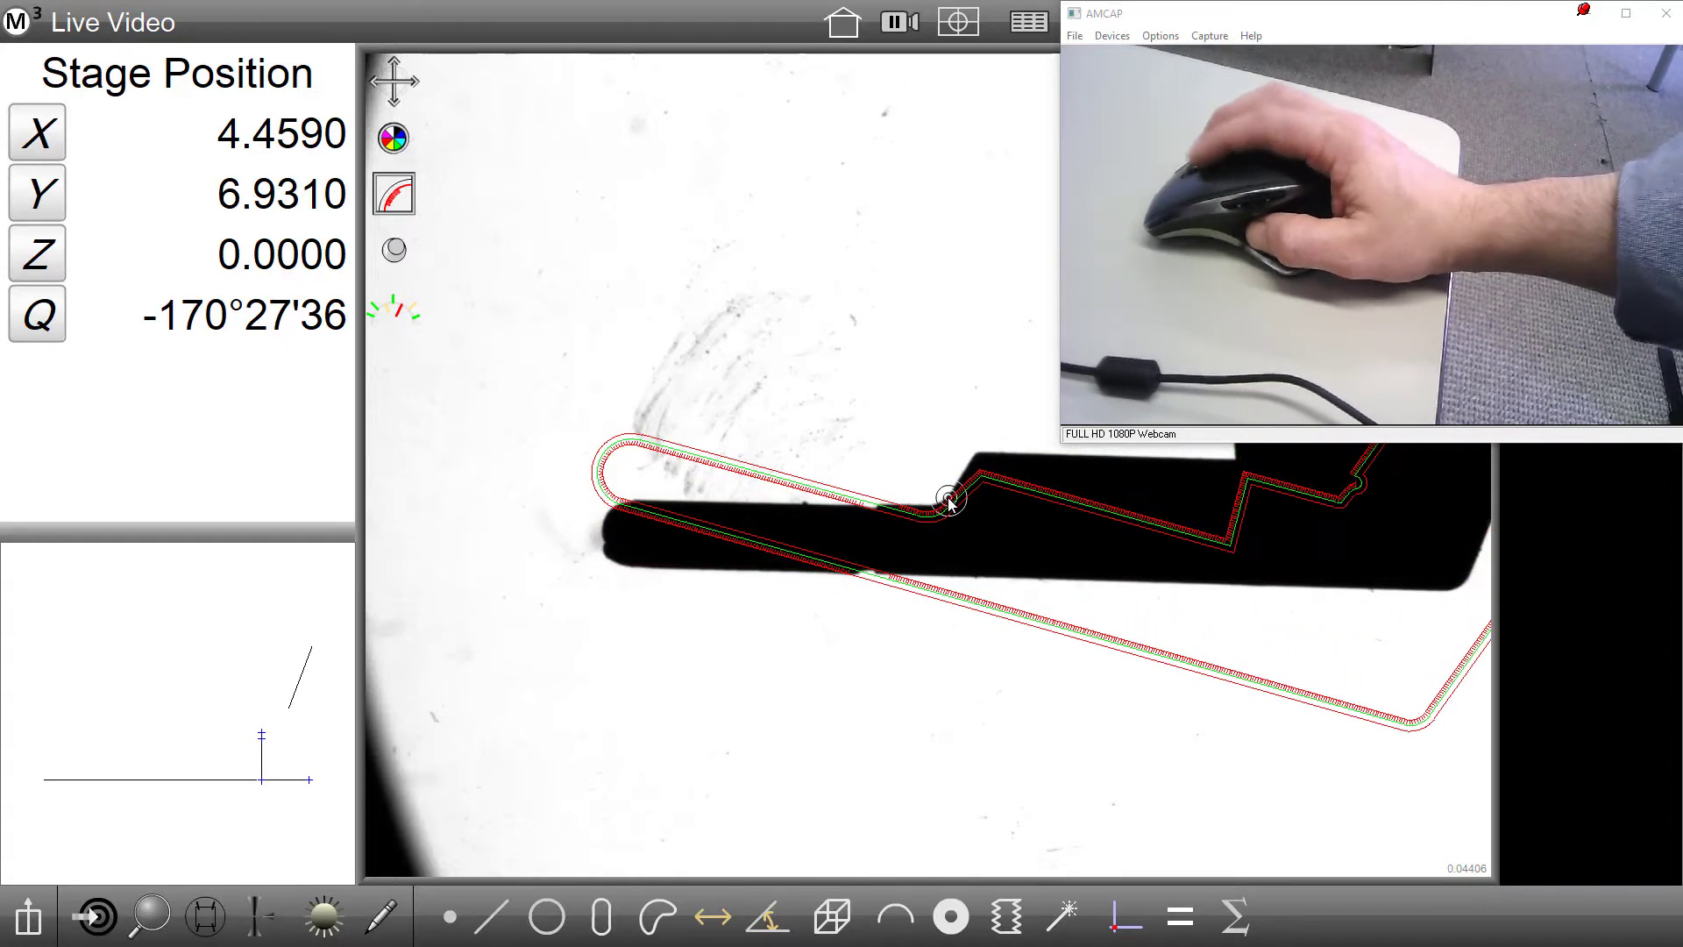
scroll(949, 500, "up", 10)
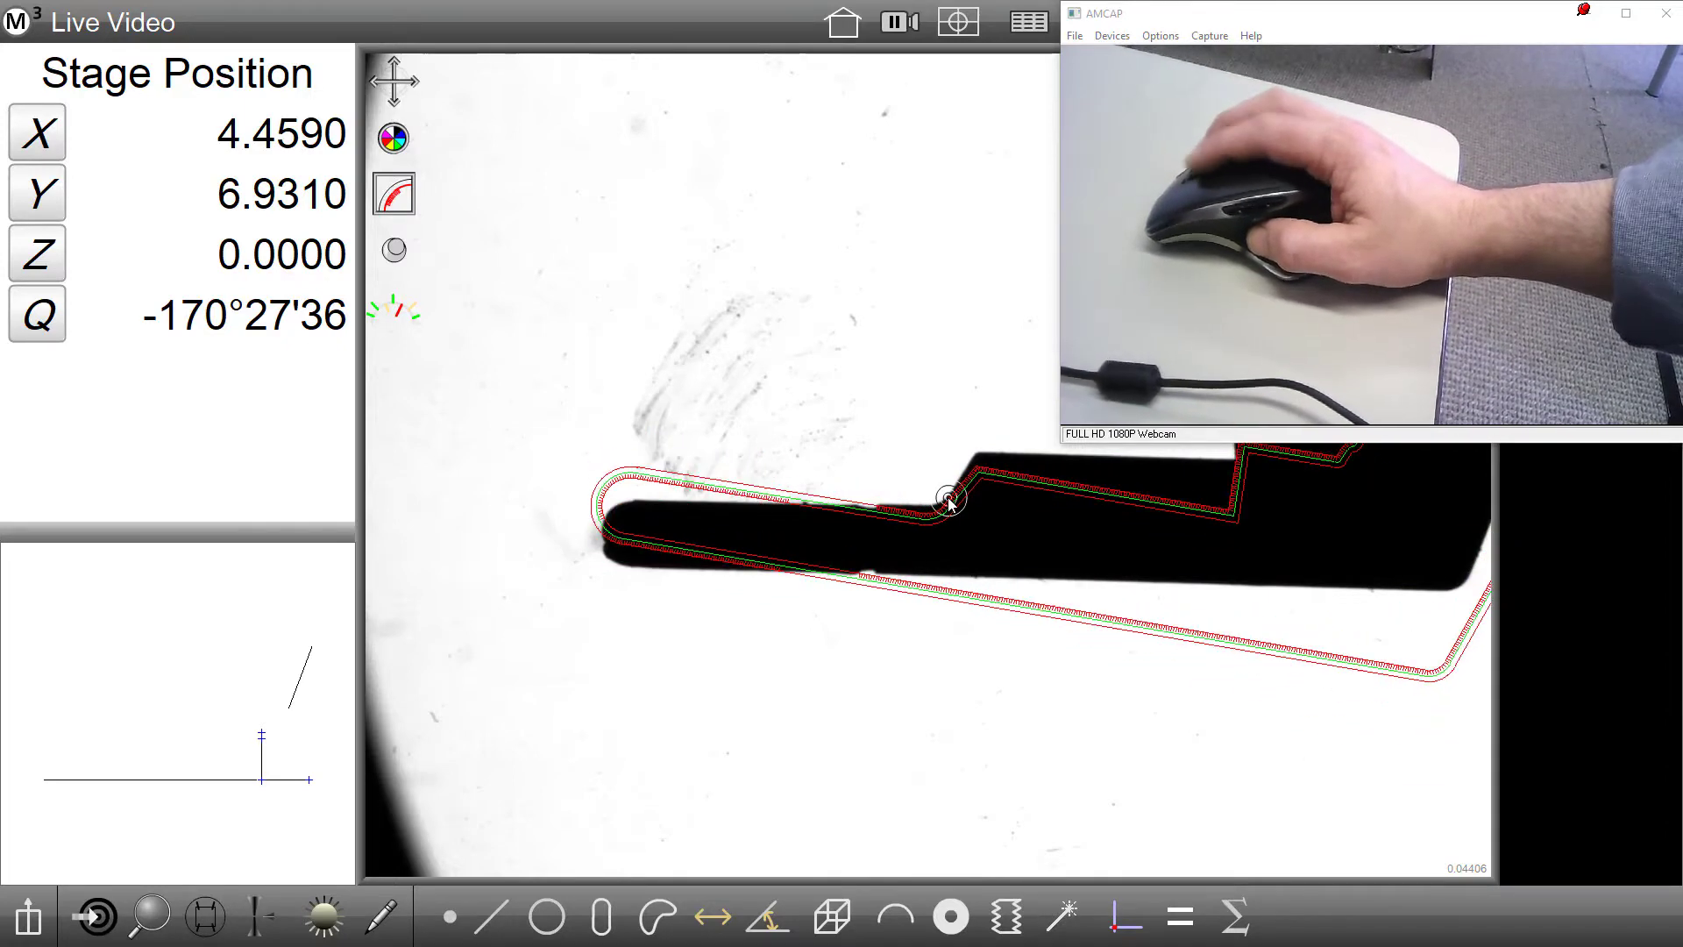
scroll(954, 477, "up", 3)
left_click_drag(964, 465, 958, 500)
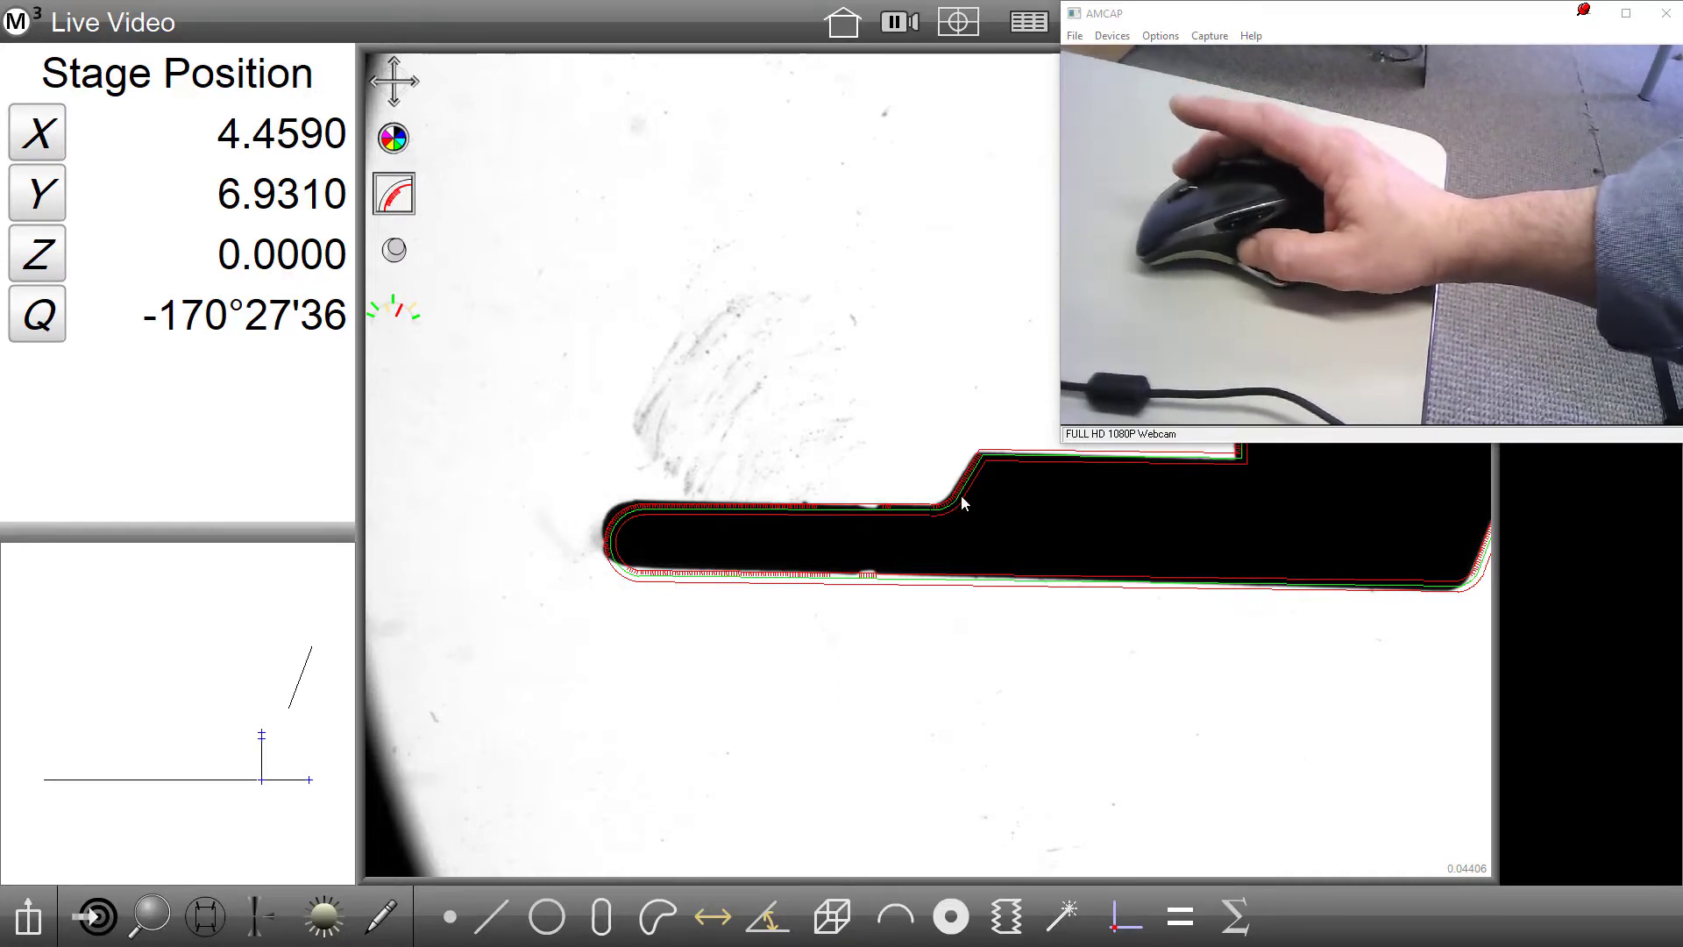
scroll(991, 537, "up", 2)
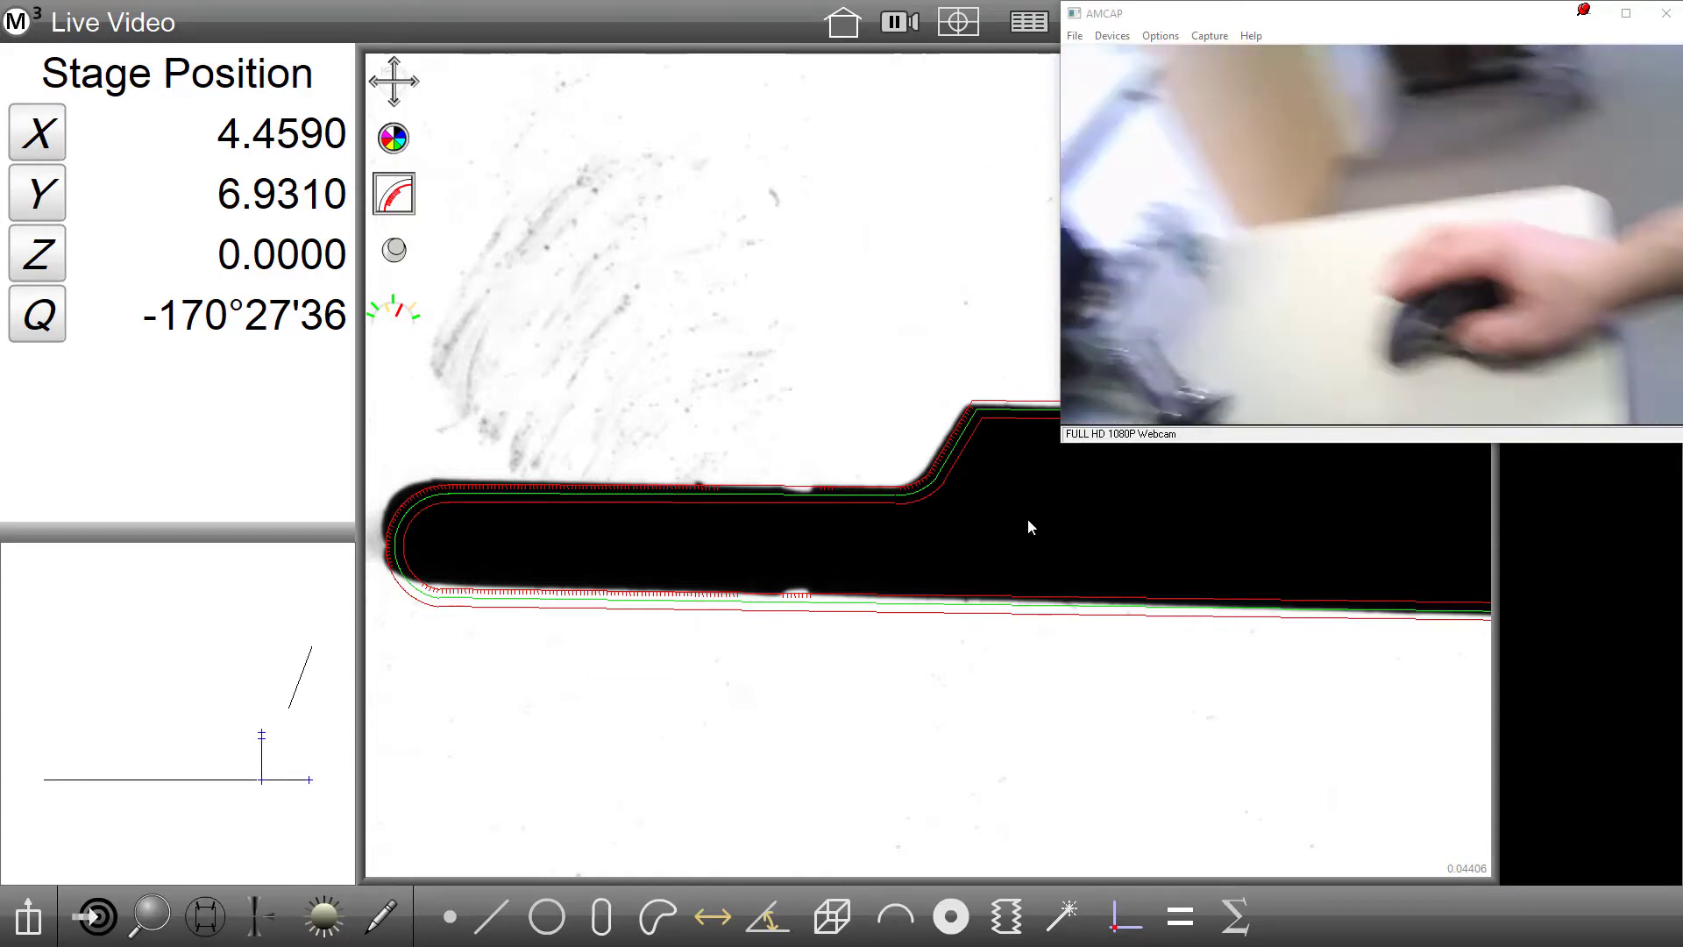
Step: Pan the live video left along the part and scroll-rotate the outline toward the bent section
left_click_drag(980, 516, 579, 528)
mouse_move(864, 568)
left_mouse_down()
mouse_move(677, 540)
mouse_move(950, 583)
mouse_move(879, 584)
mouse_move(950, 555)
mouse_move(943, 575)
mouse_move(967, 548)
left_mouse_up()
scroll(946, 572, "down", 5)
scroll(941, 576, "down", 6)
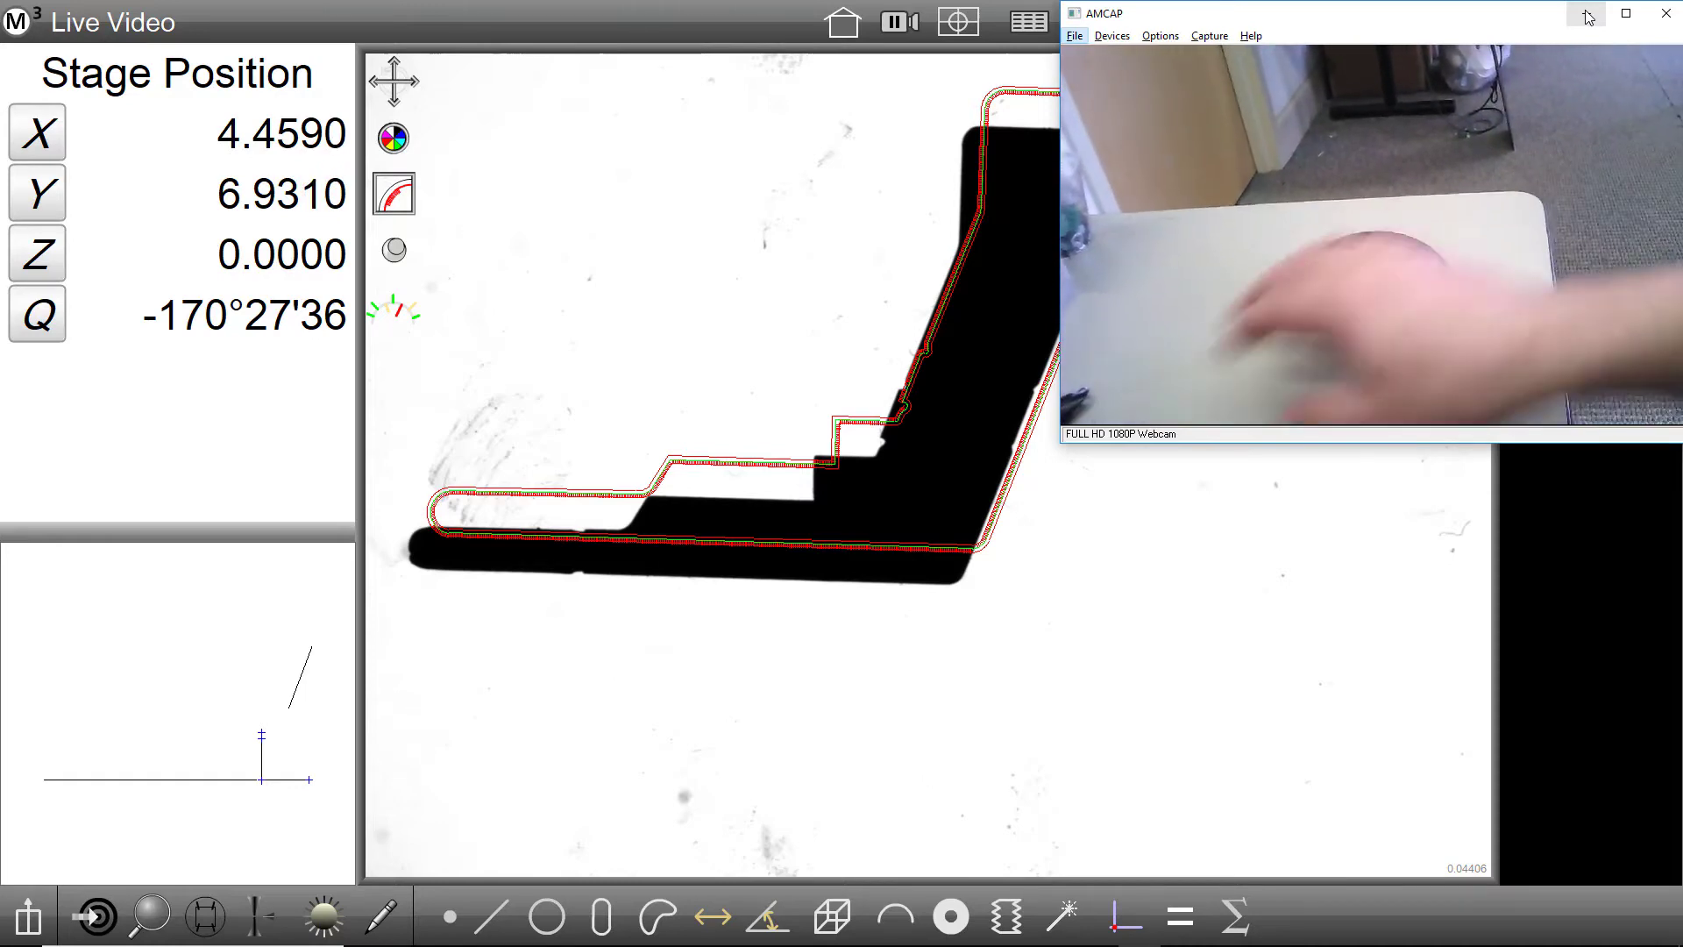
Step: Minimize the AMCAP webcam and File Explorer windows to reveal the 'Enhanced DXF overlay control' slide
left_click(1589, 16)
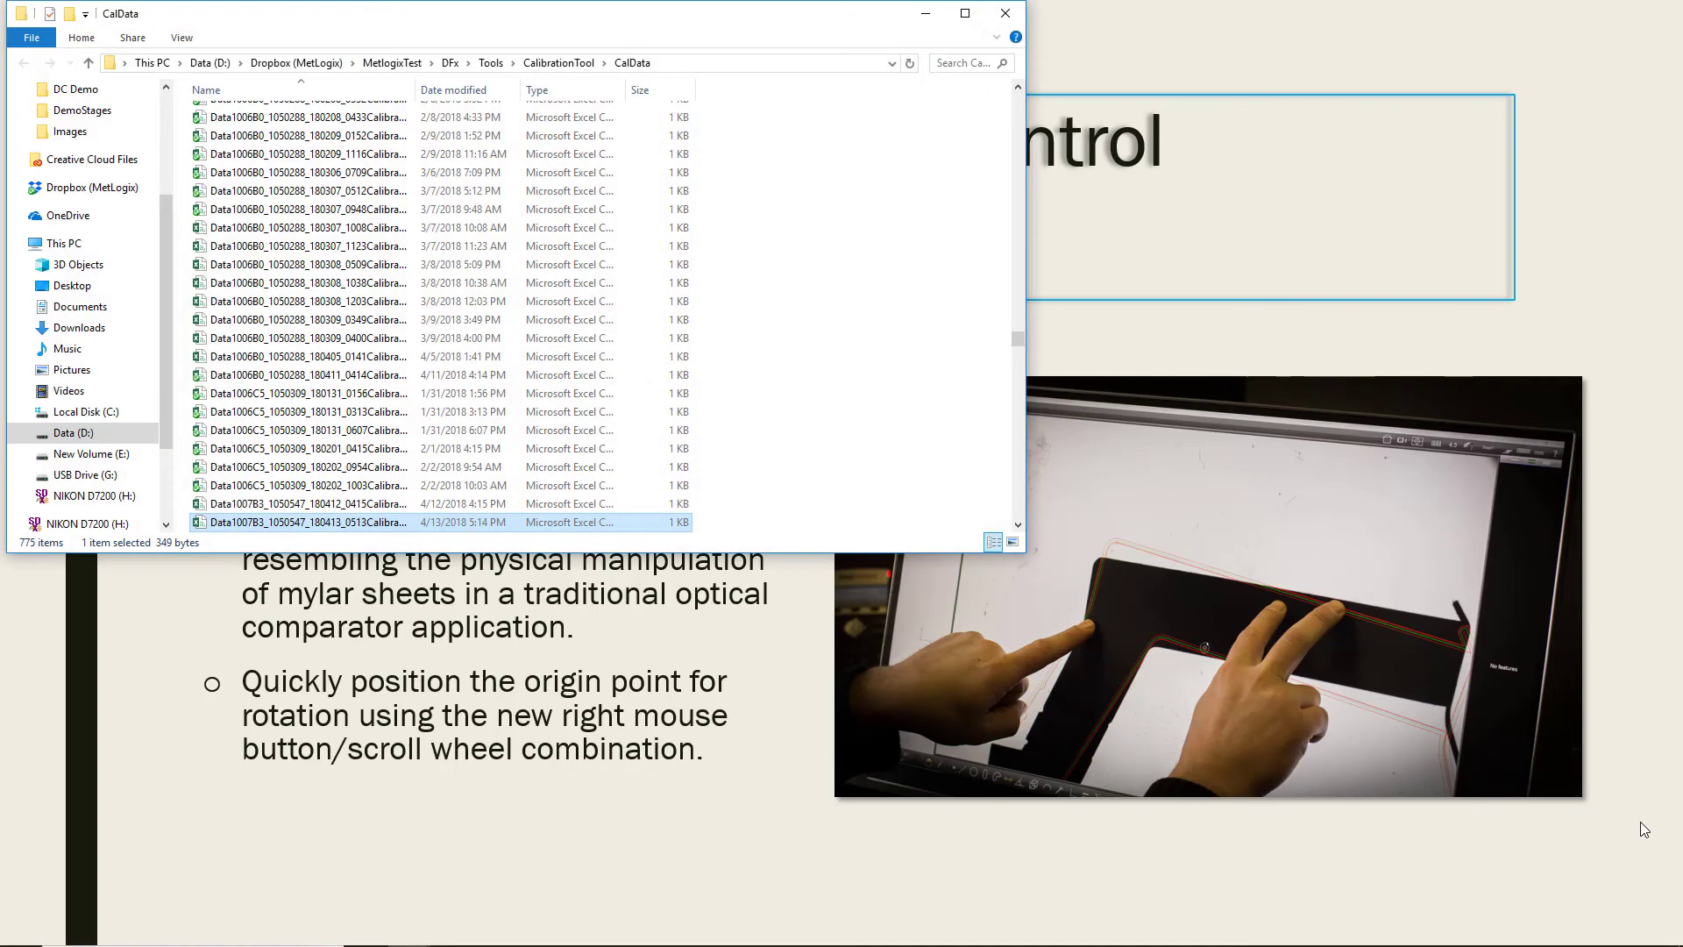
left_click(925, 13)
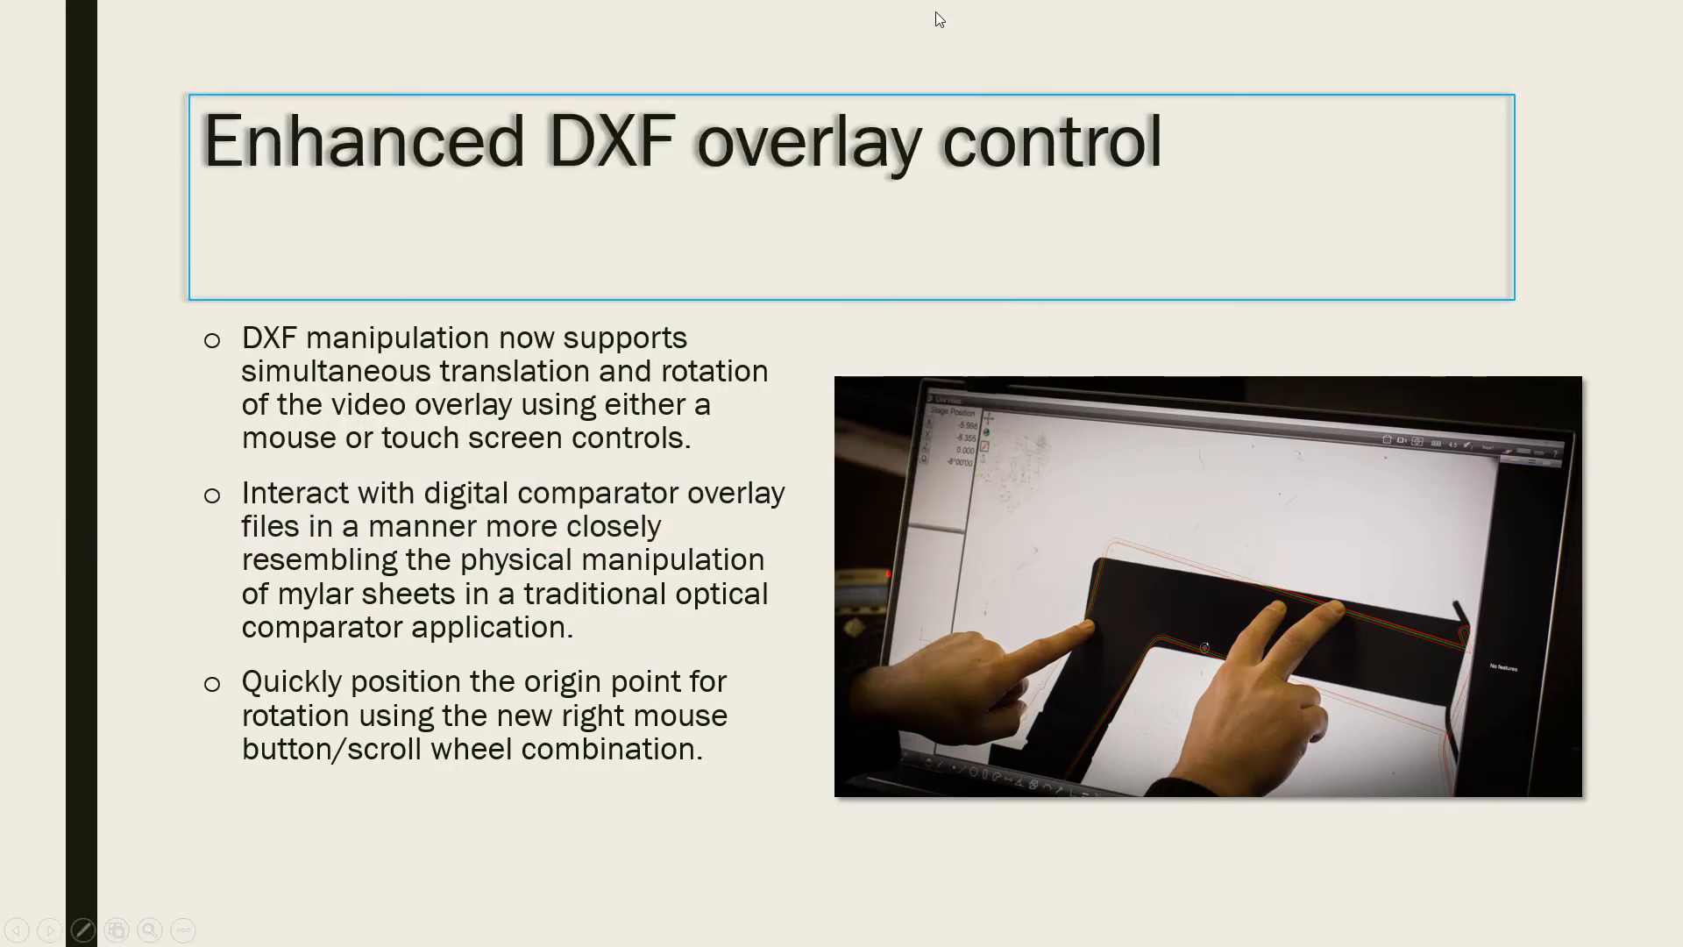